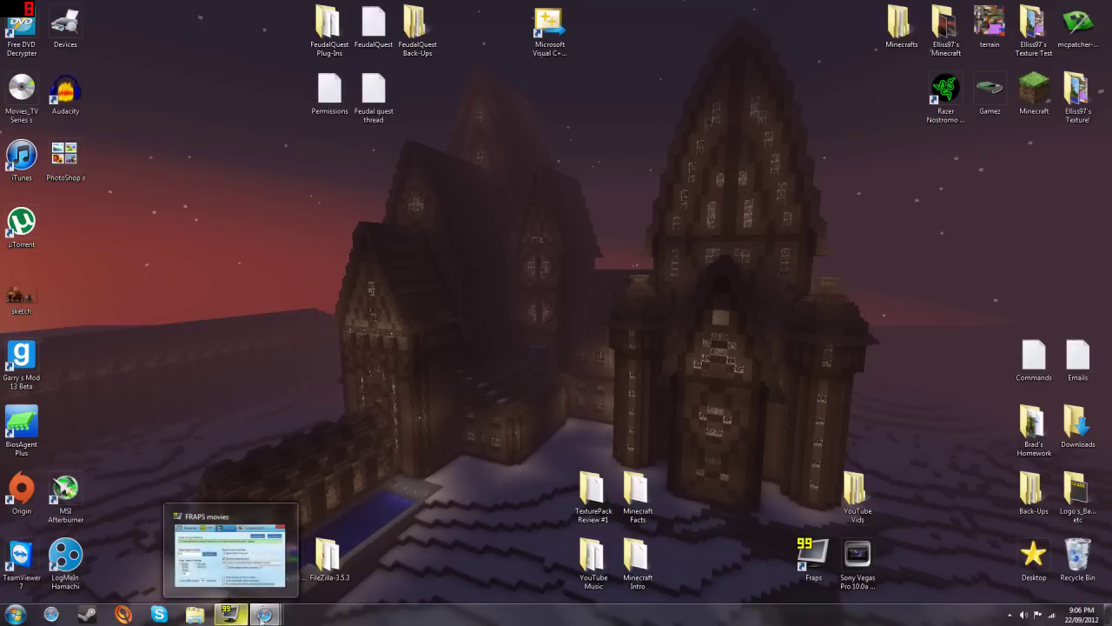
Switch to the browser and review the MediaFire download page for the Medieval pack and the OptiFine_1.3.2_HD_U_B2.zip download page
mouse_move(263, 615)
left_click(181, 569)
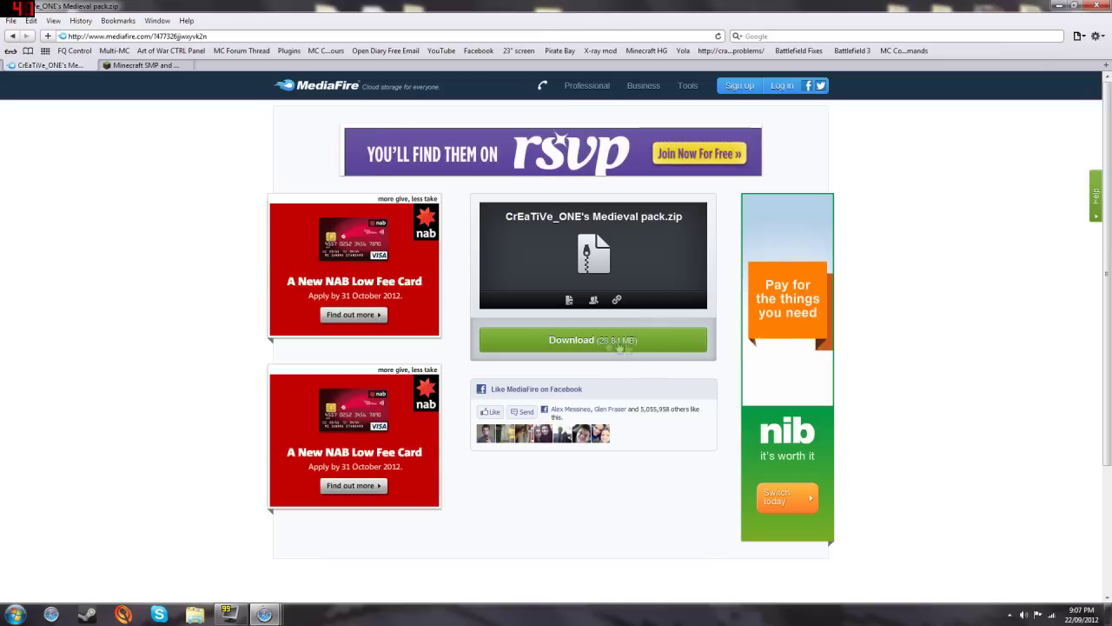
left_click(139, 66)
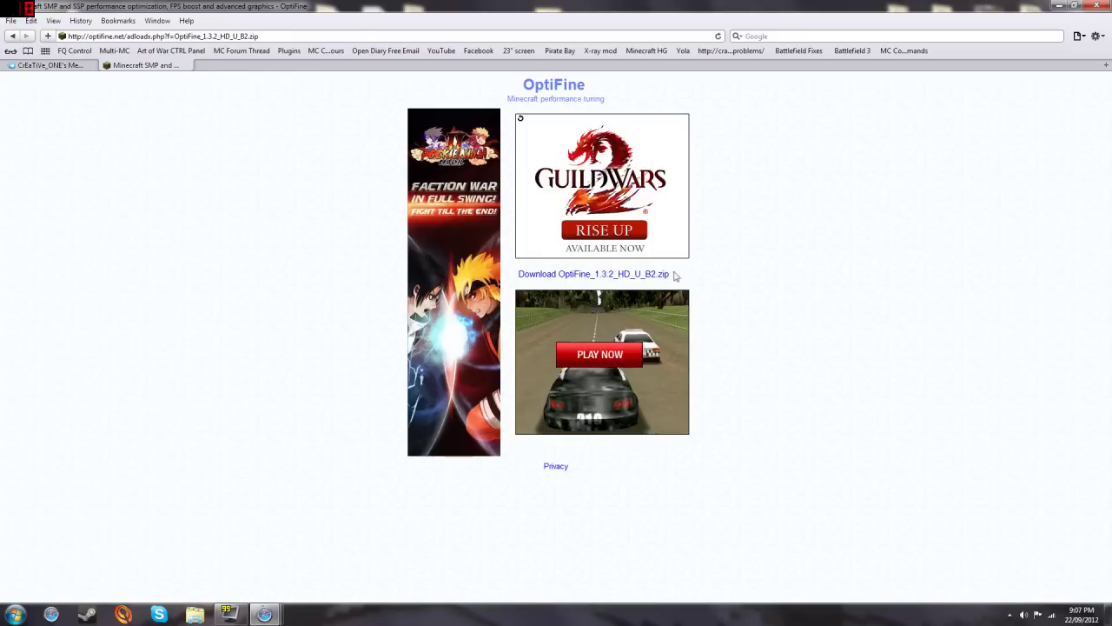
left_click_drag(673, 275, 515, 283)
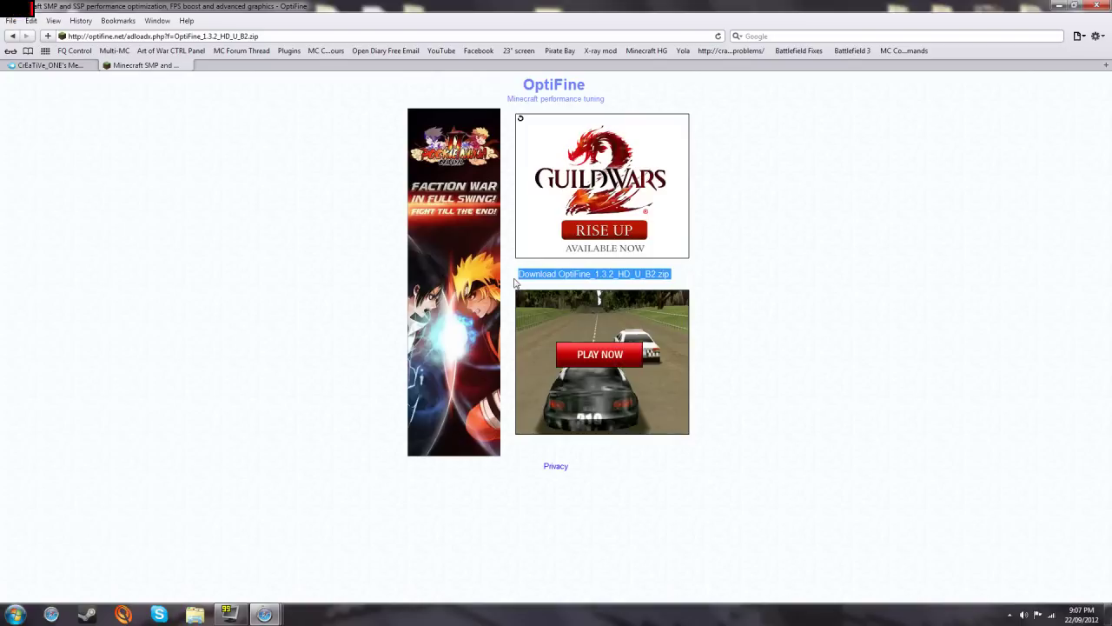
left_click(514, 283)
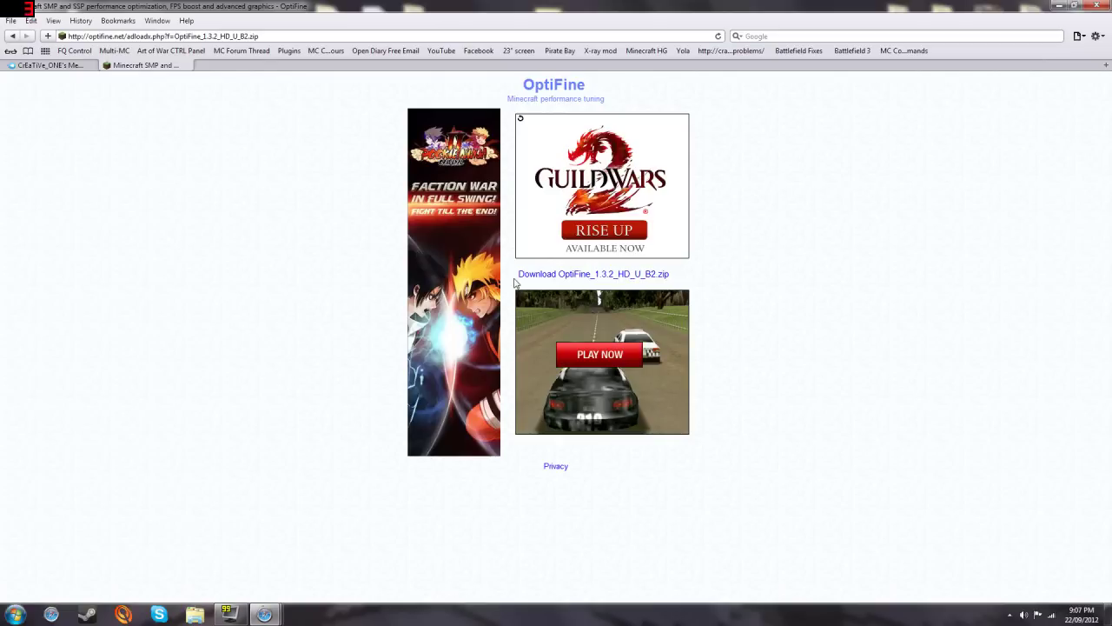
Minimize the browser page and remove "Tjs texturepack review map.RAR" from the Downloads list
left_click(1060, 7)
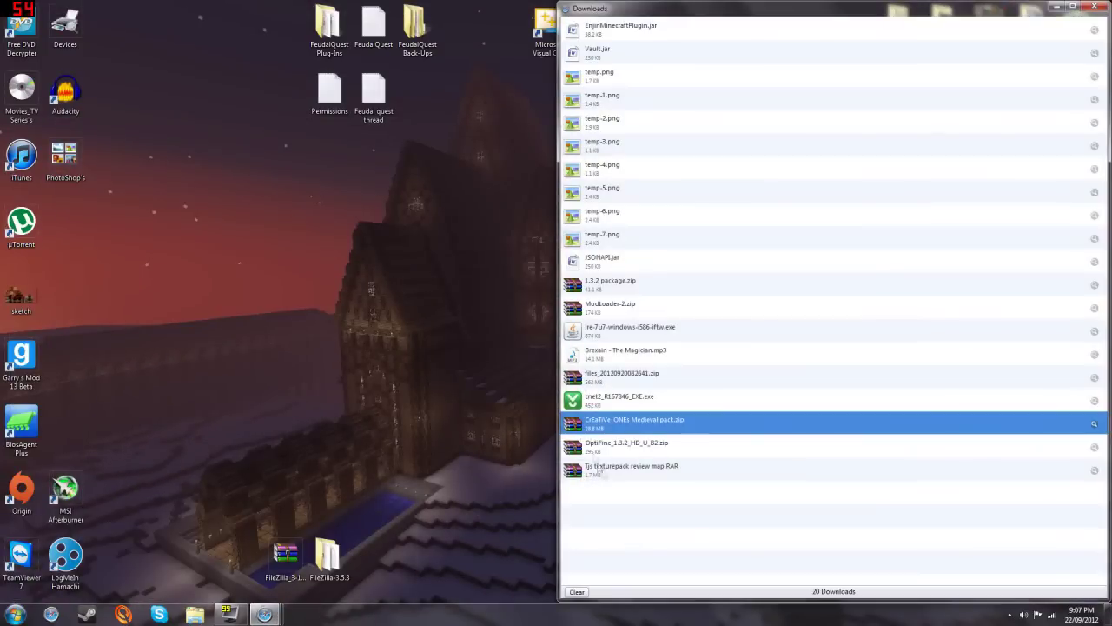
left_click(611, 477)
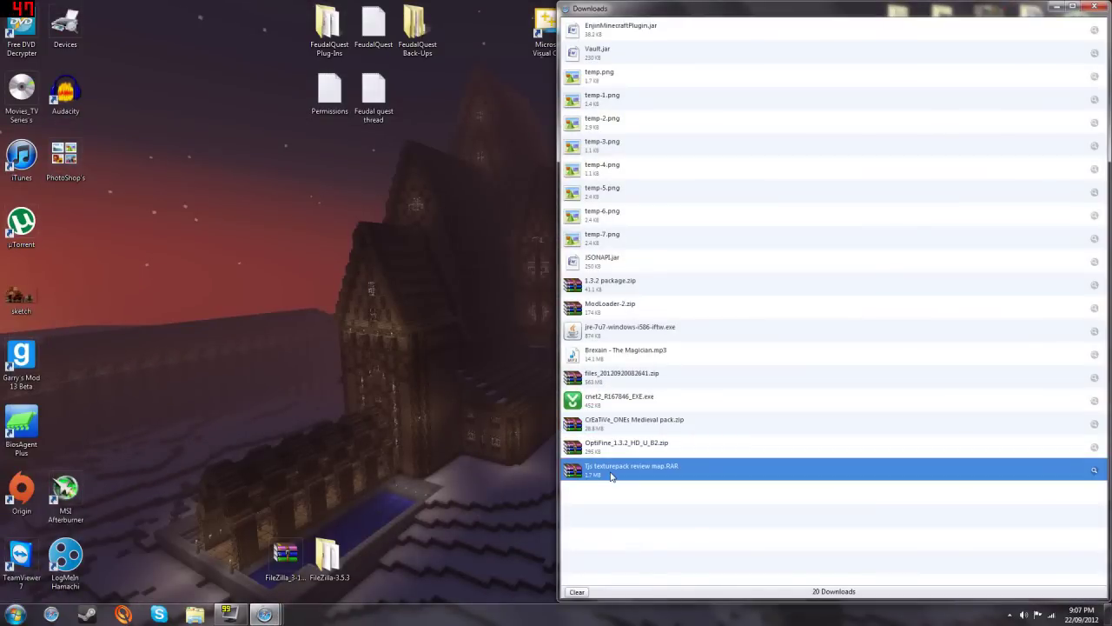
key("Delete")
left_click(599, 427)
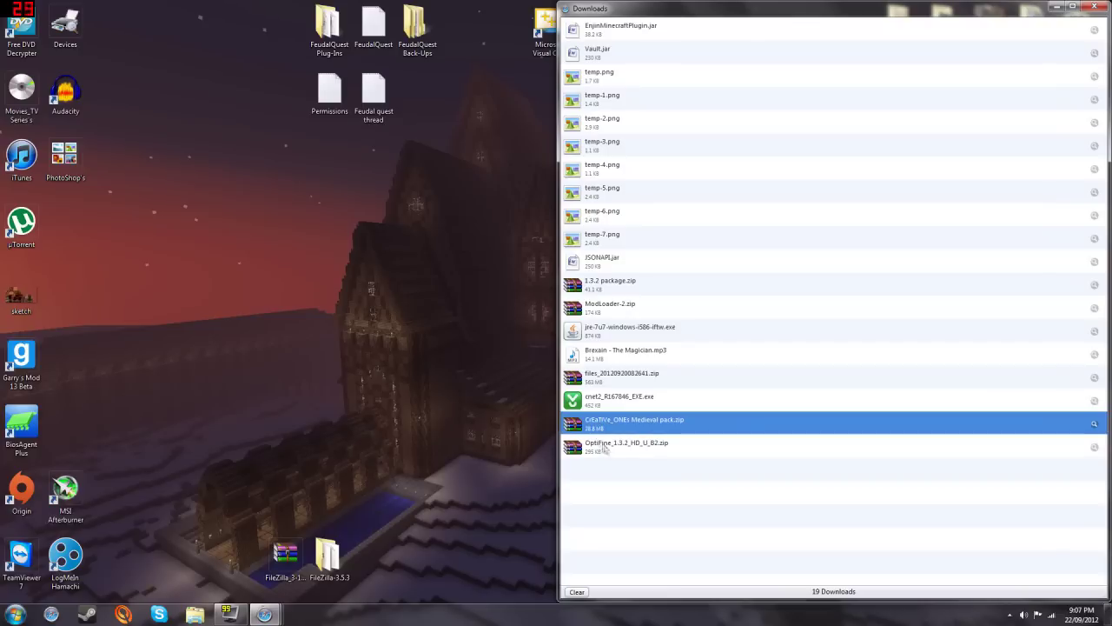
left_click(622, 452, "shift")
left_click(642, 479)
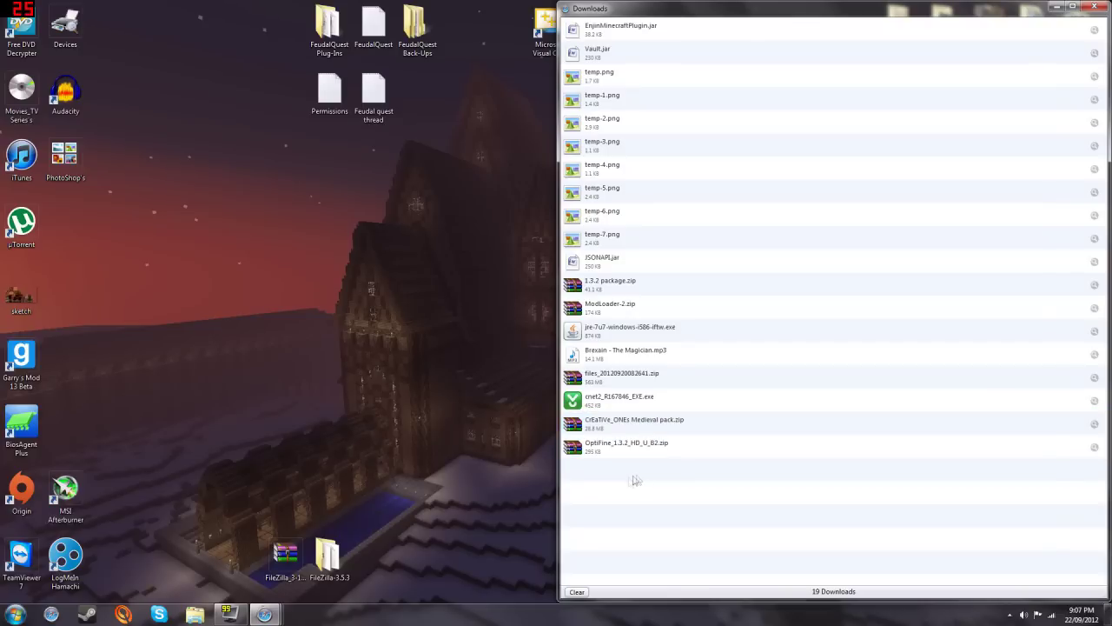
Open the Roaming application data folder by running %appdata%
left_click(15, 615)
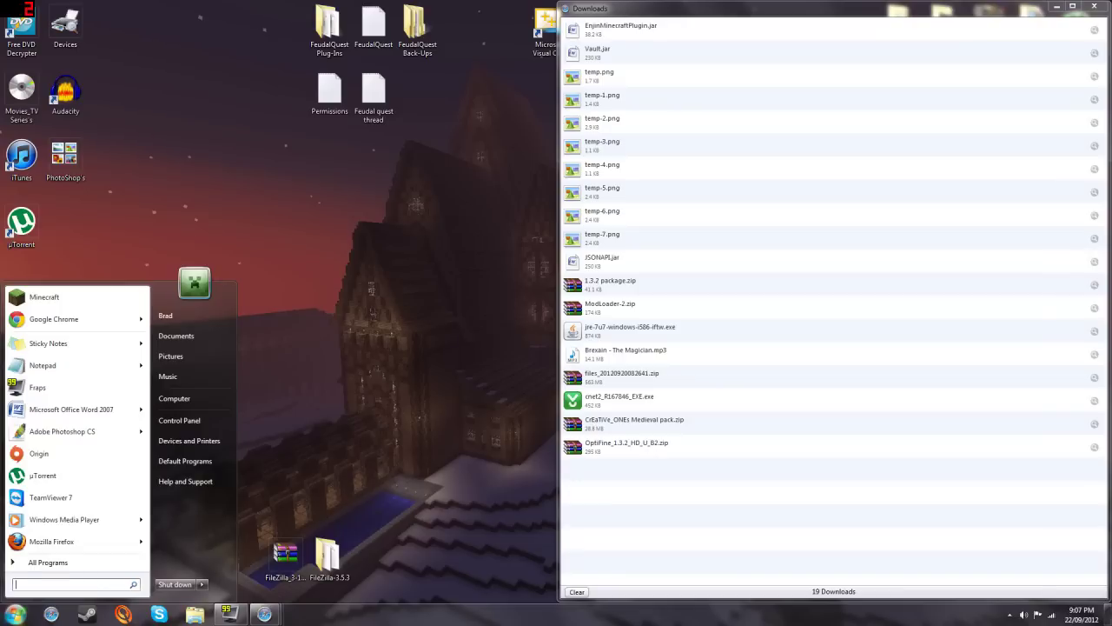
type("%ap")
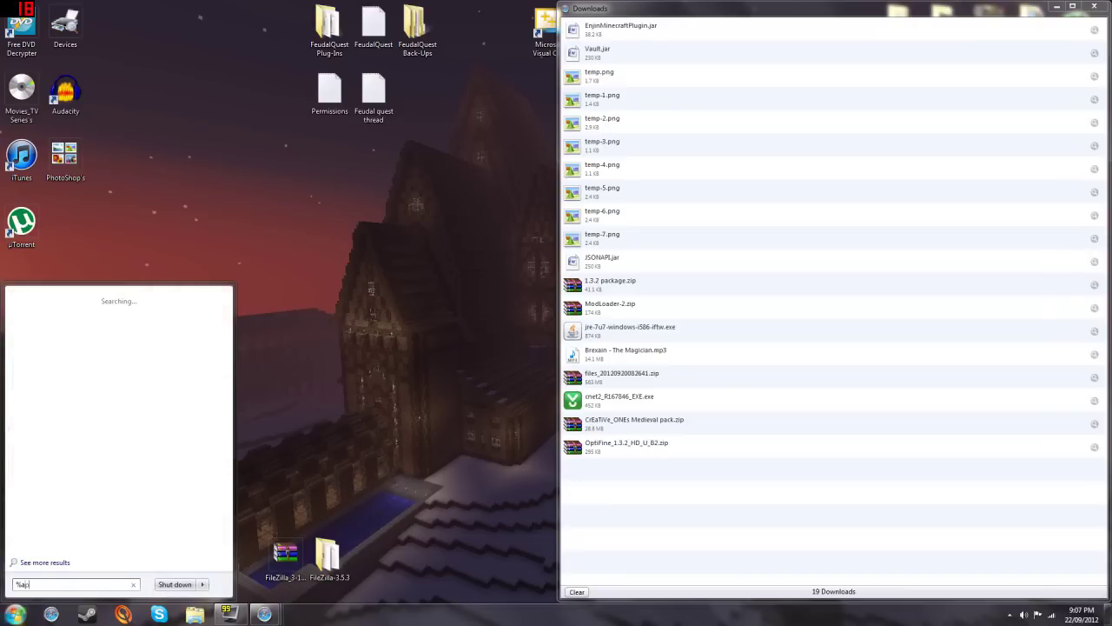
type("pdata%")
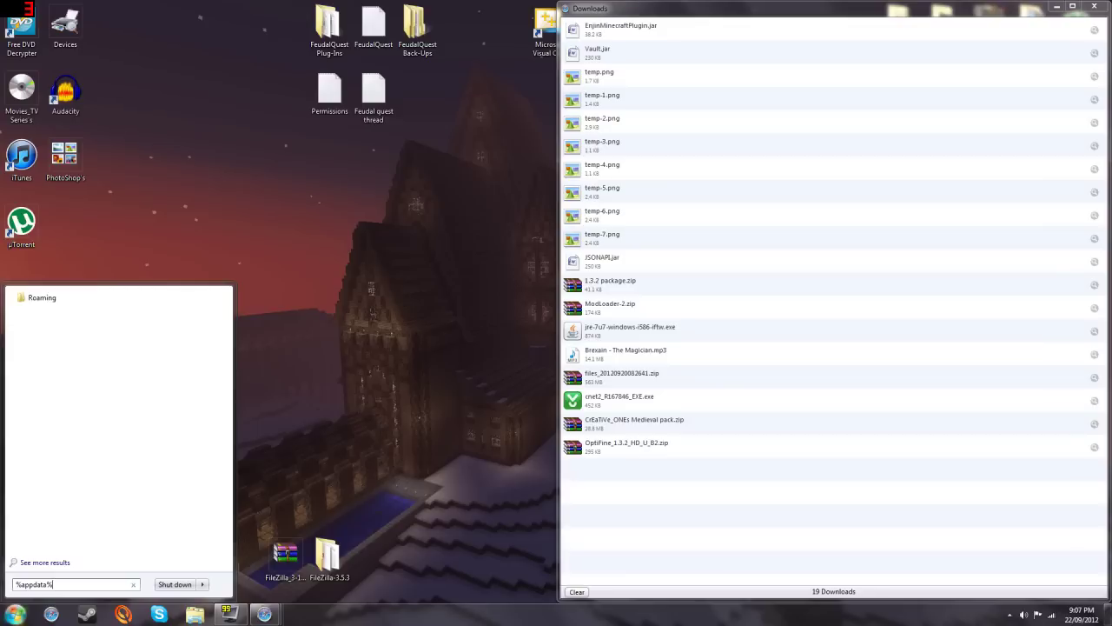
key("Return")
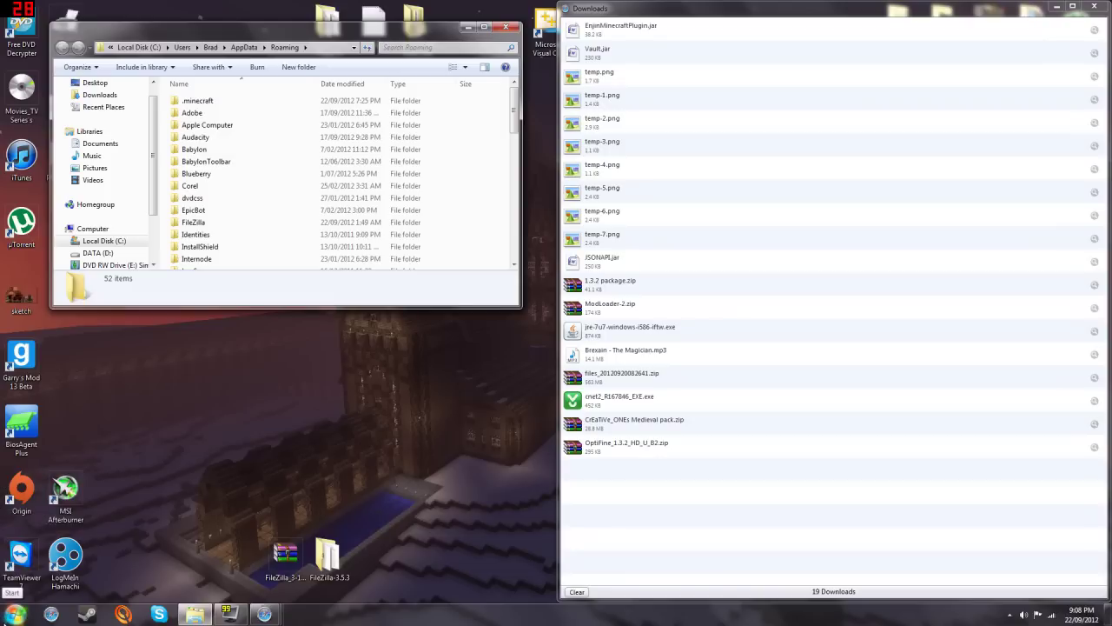
left_click(15, 613)
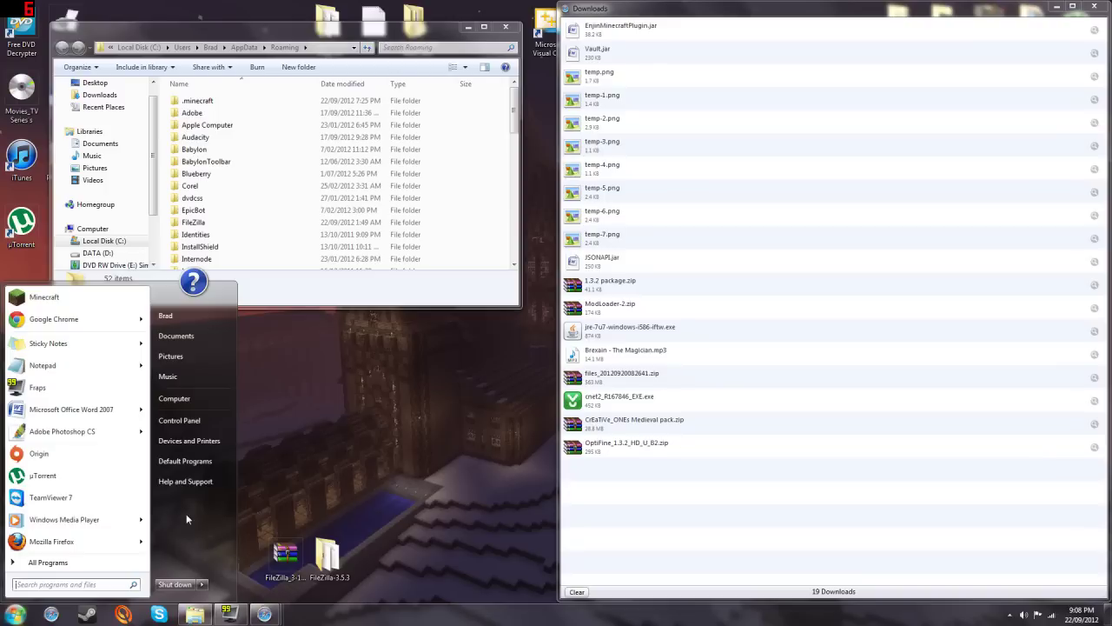
left_click(273, 390)
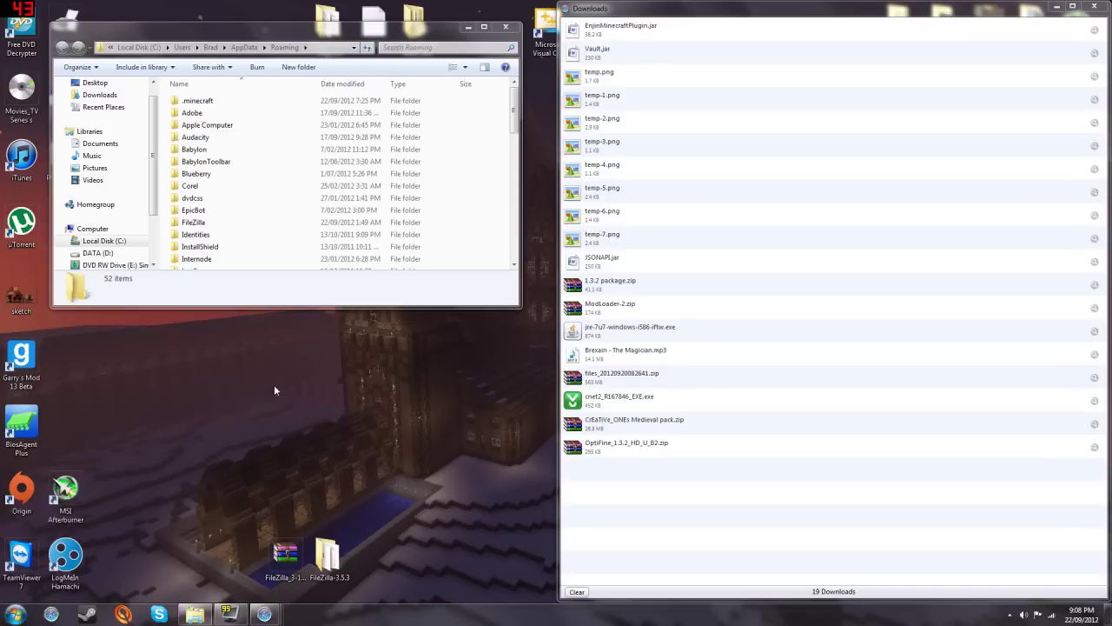
Open the .minecraft folder inside Roaming and enter its bin folder
left_click(341, 25)
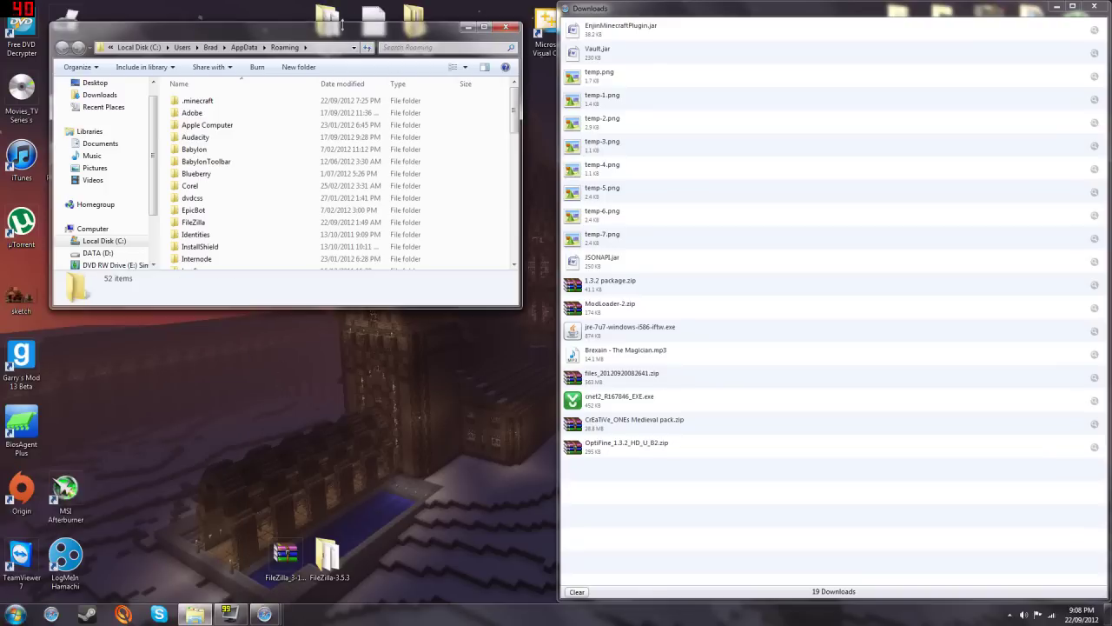
double_click(215, 102)
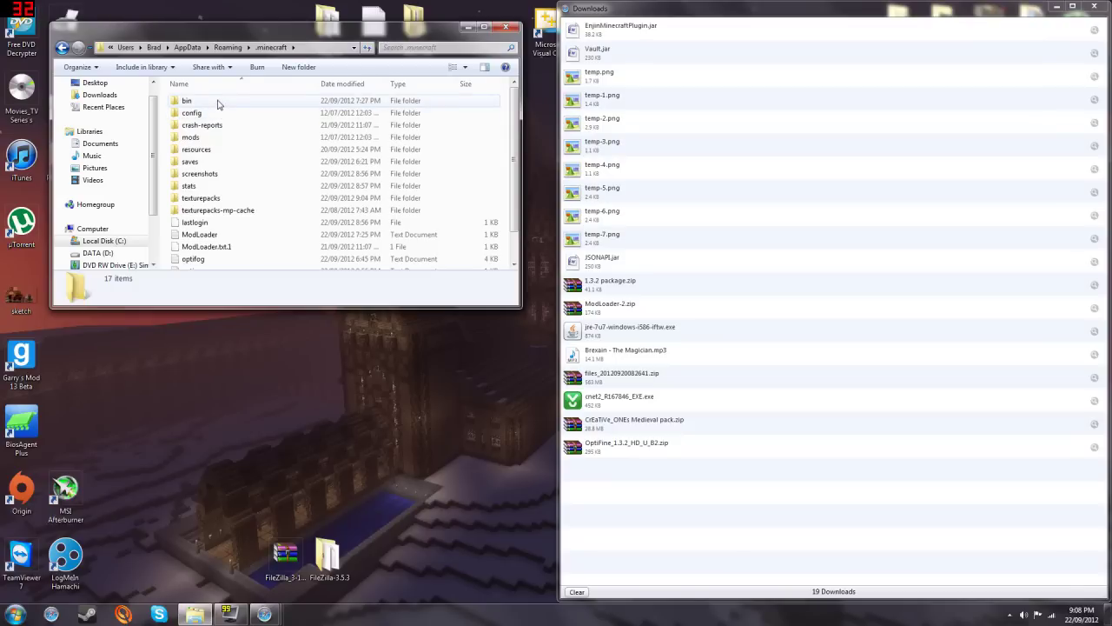
double_click(218, 101)
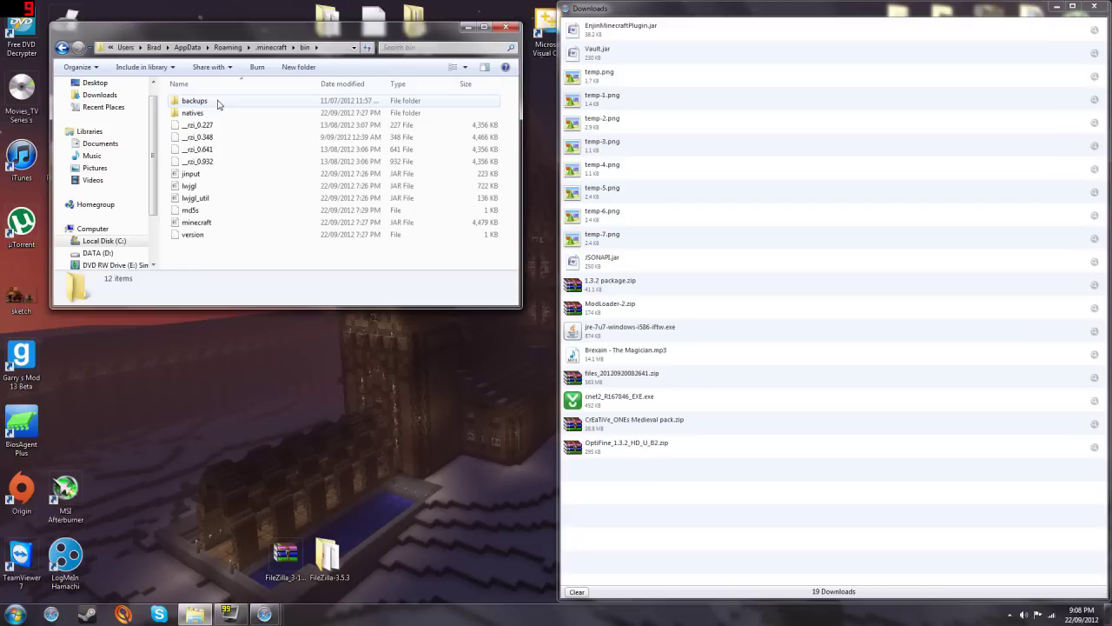
right_click(216, 224)
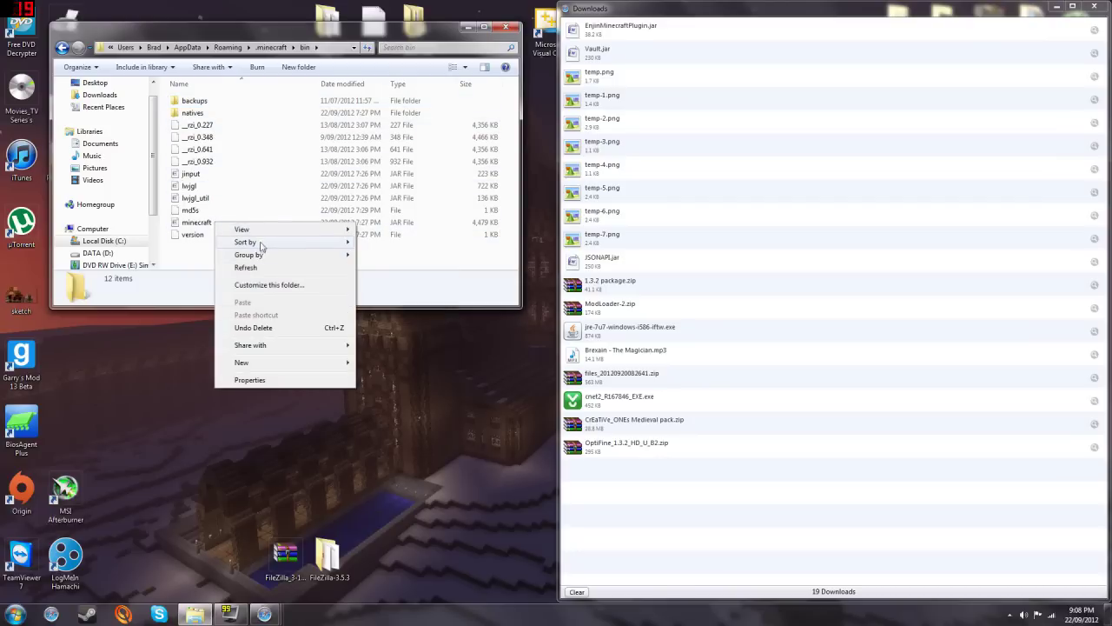
left_click(206, 241)
left_click(206, 224)
right_click(206, 223)
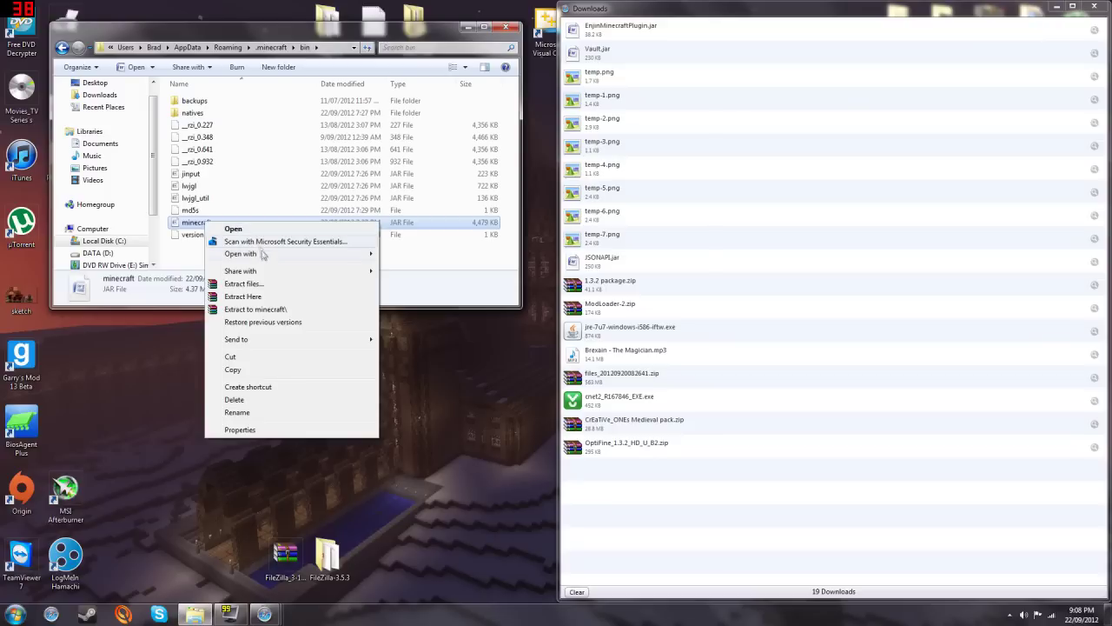
mouse_move(265, 256)
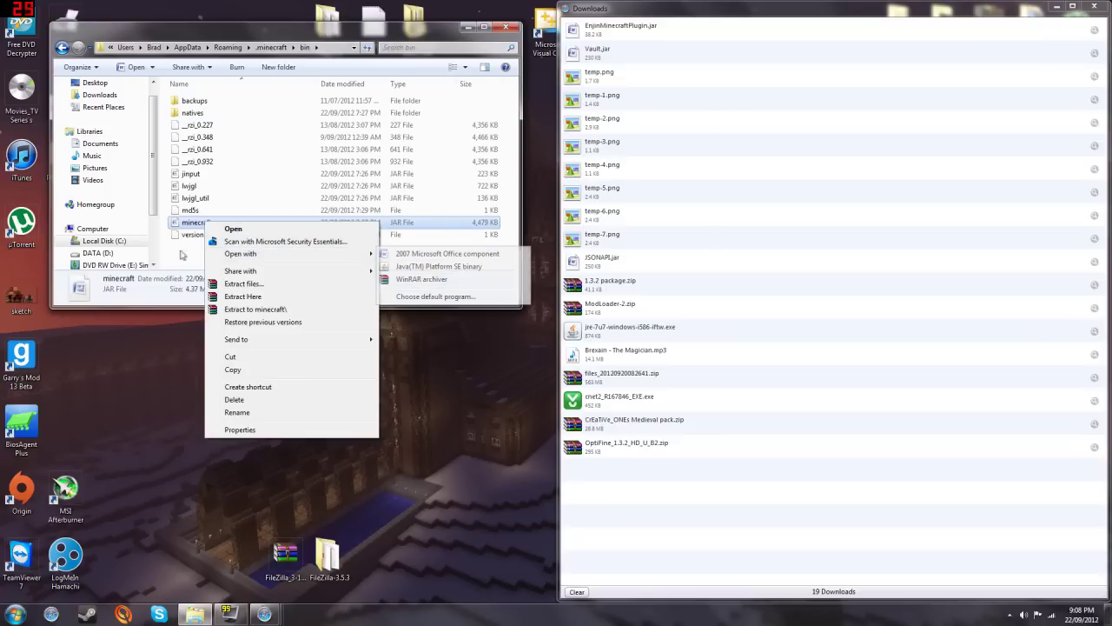
left_click(180, 255)
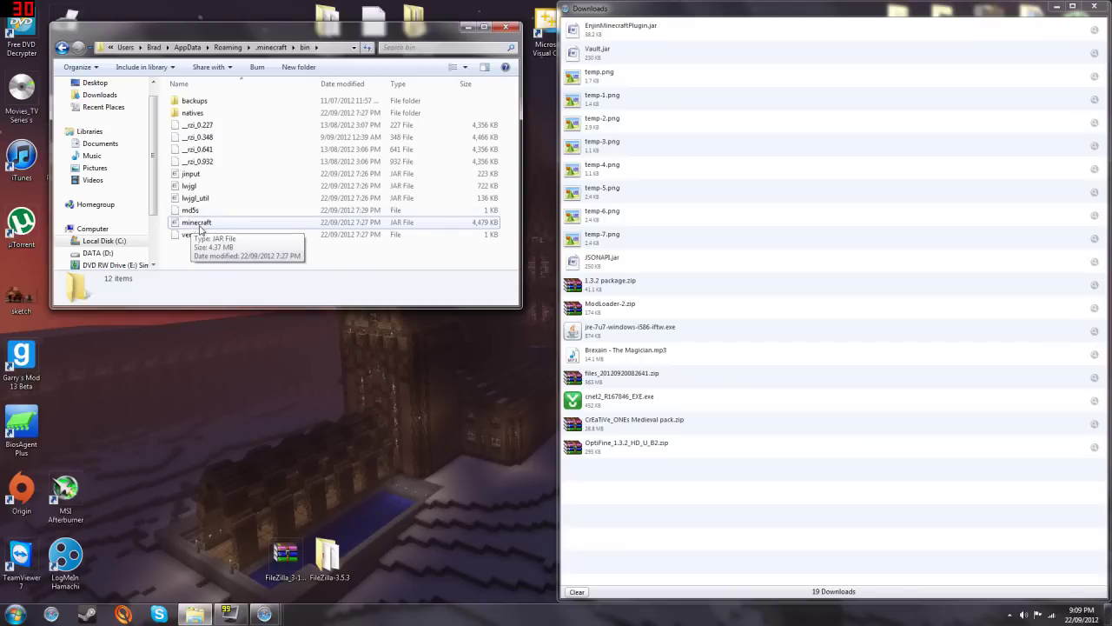
Open the minecraft JAR file from the bin folder with WinRAR archiver and tile its window beside the Downloads window
left_click(200, 226)
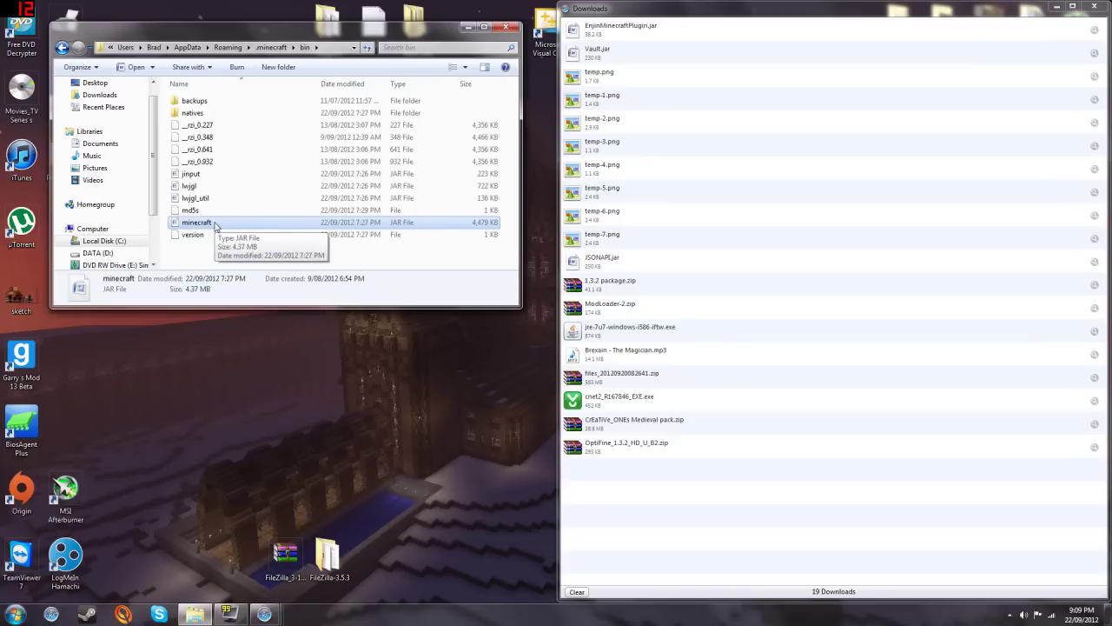
right_click(218, 224)
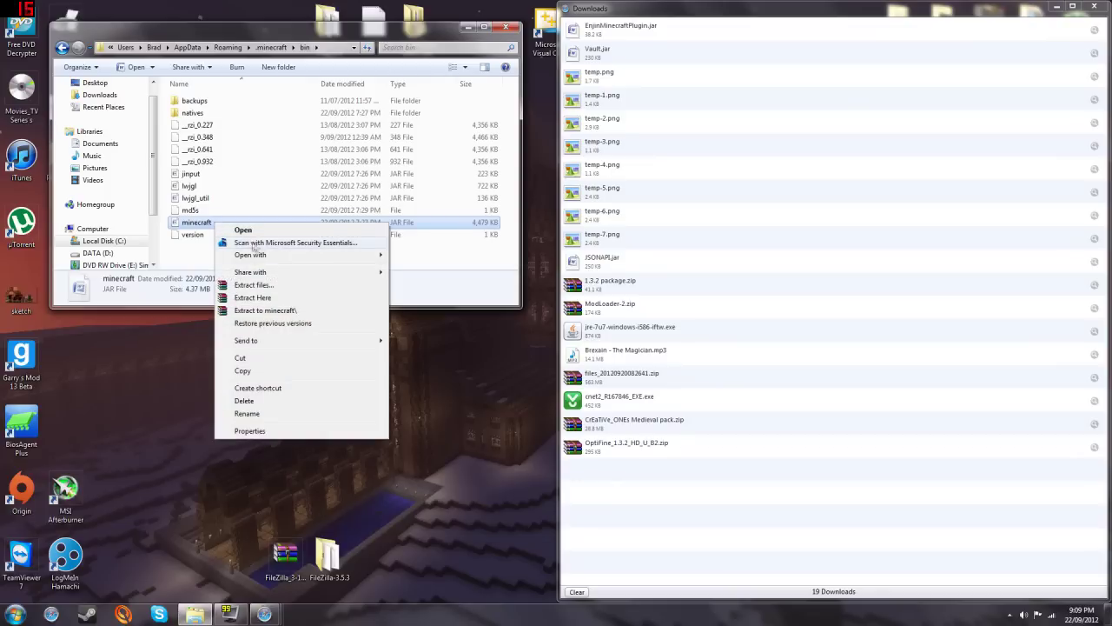
left_click(426, 279)
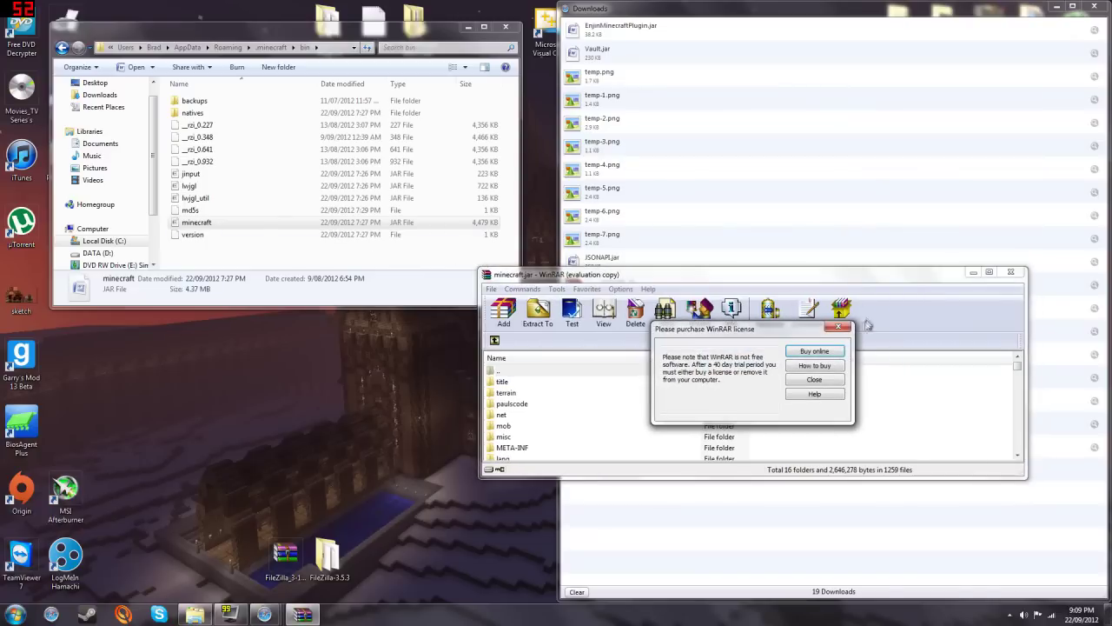
left_click(840, 327)
left_click_drag(736, 286, 2, 291)
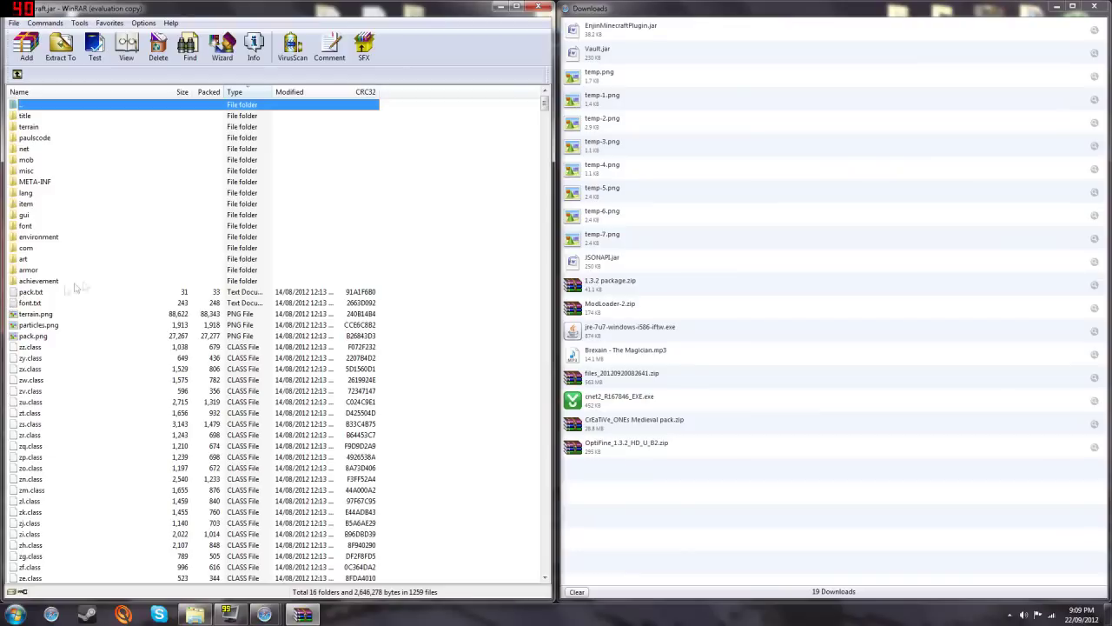
Delete the META-INF folder from the minecraft.jar archive
left_click(48, 182)
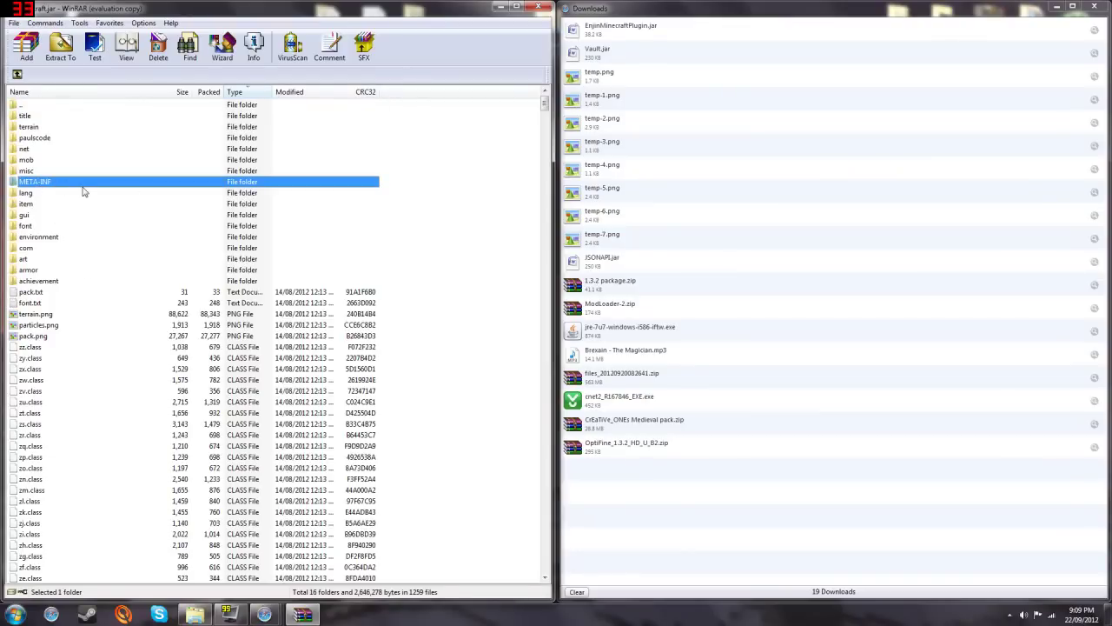
key("Delete")
key("Return")
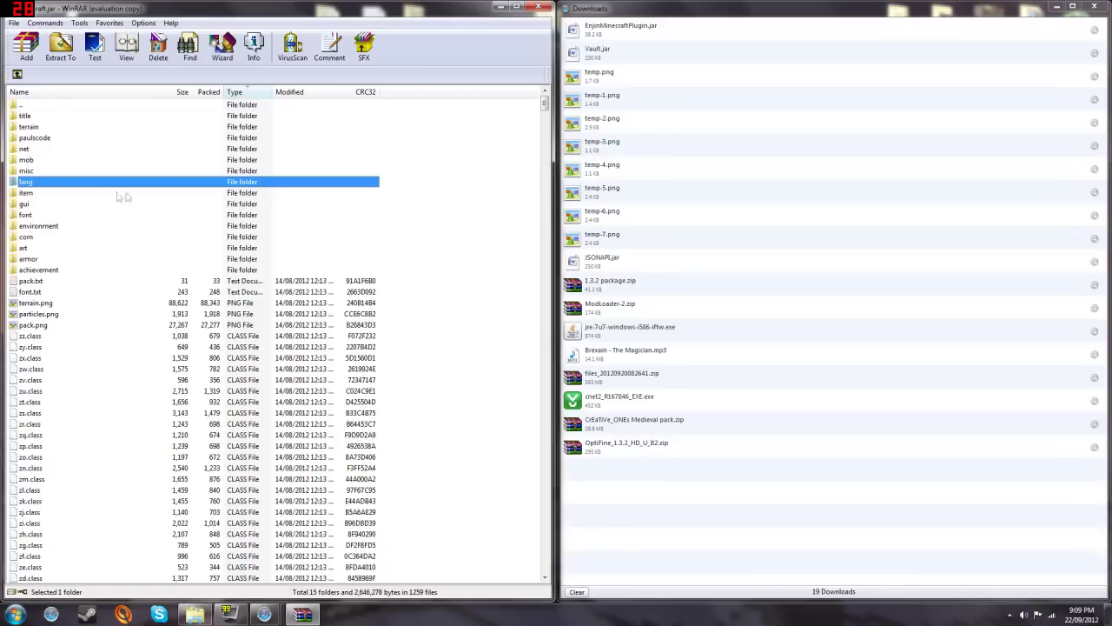
Open OptiFine_1.3.2_HD_U_B2.zip from the Downloads list and tile its window beside the minecraft.jar archive
double_click(627, 445)
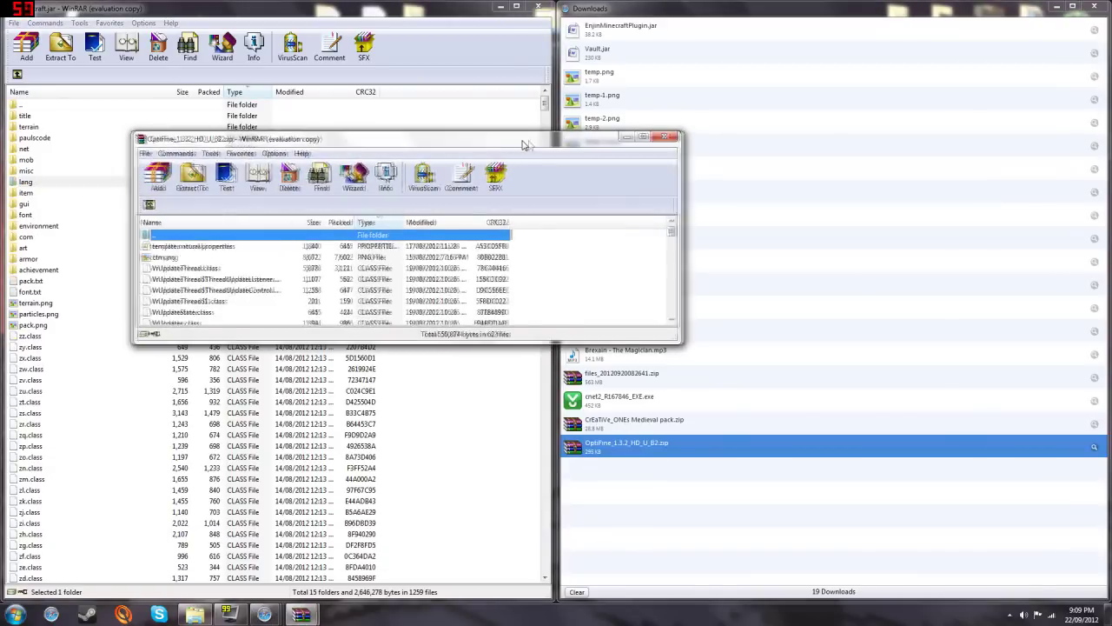
left_click_drag(522, 144, 1111, 261)
left_click(919, 265)
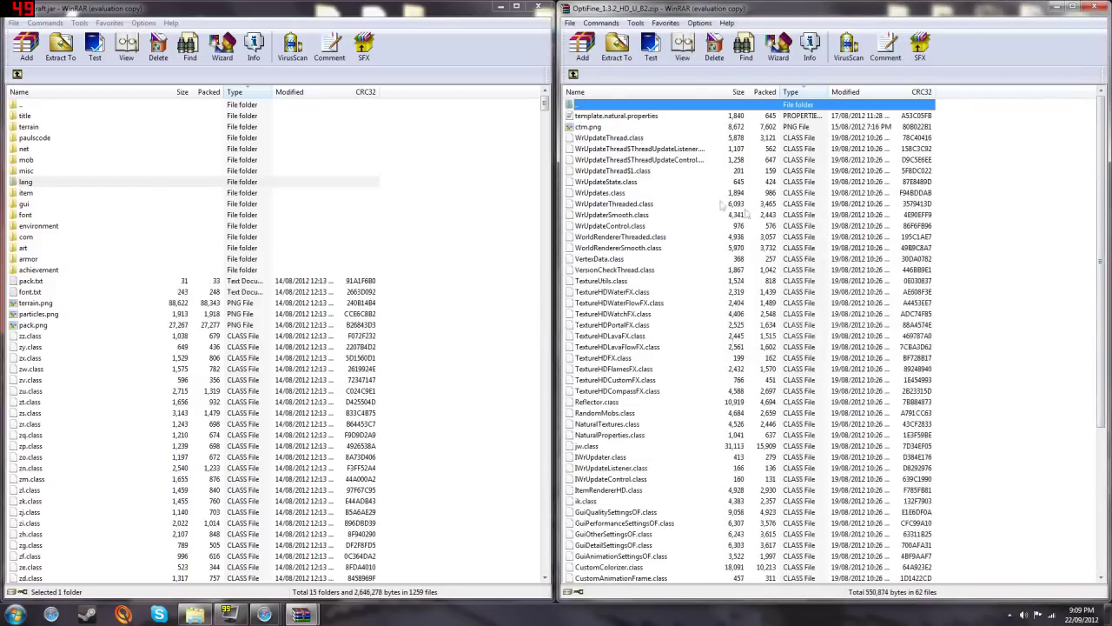
Select all files in the OptiFine archive and add them to minecraft.jar, keeping the ZIP format and the "Add and replace files" update mode
left_click(629, 117)
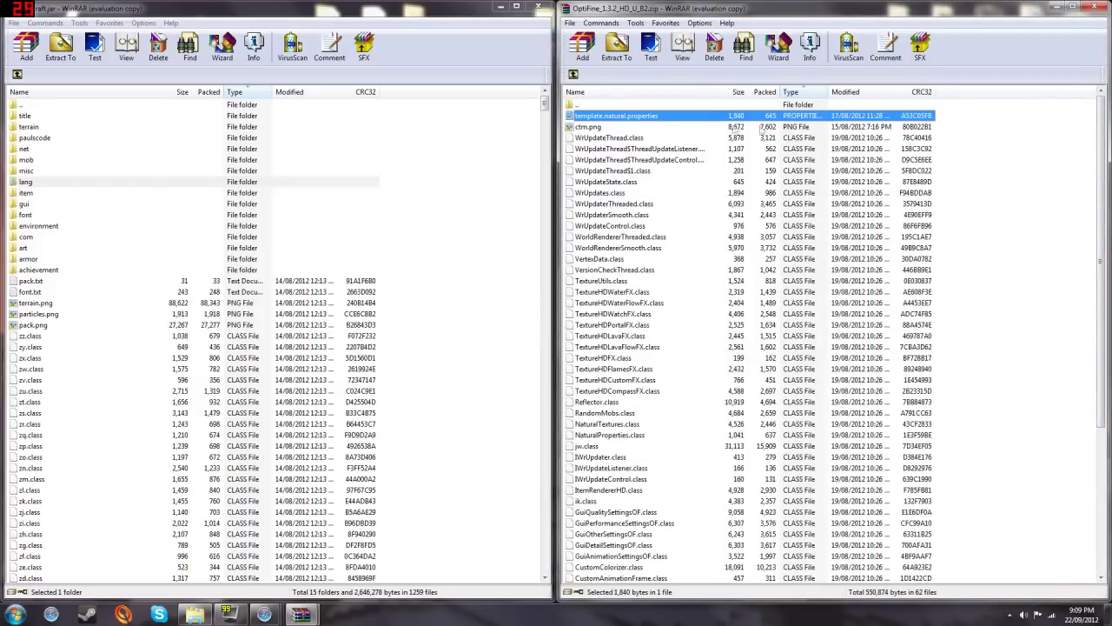
left_click_drag(1101, 139, 1107, 476)
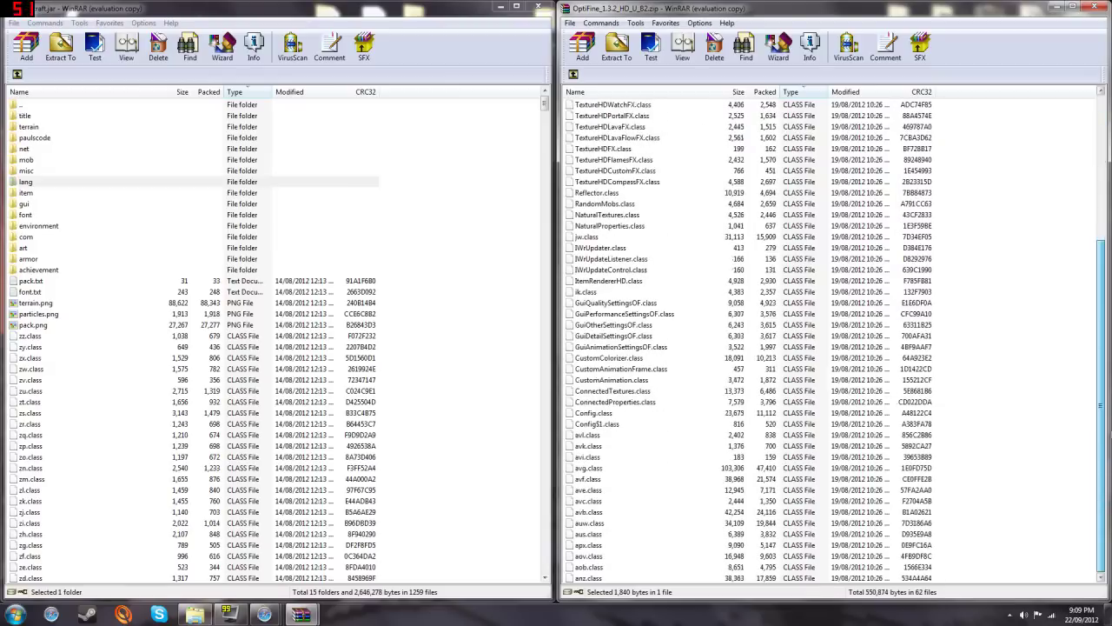
left_click_drag(1106, 432, 1082, 90)
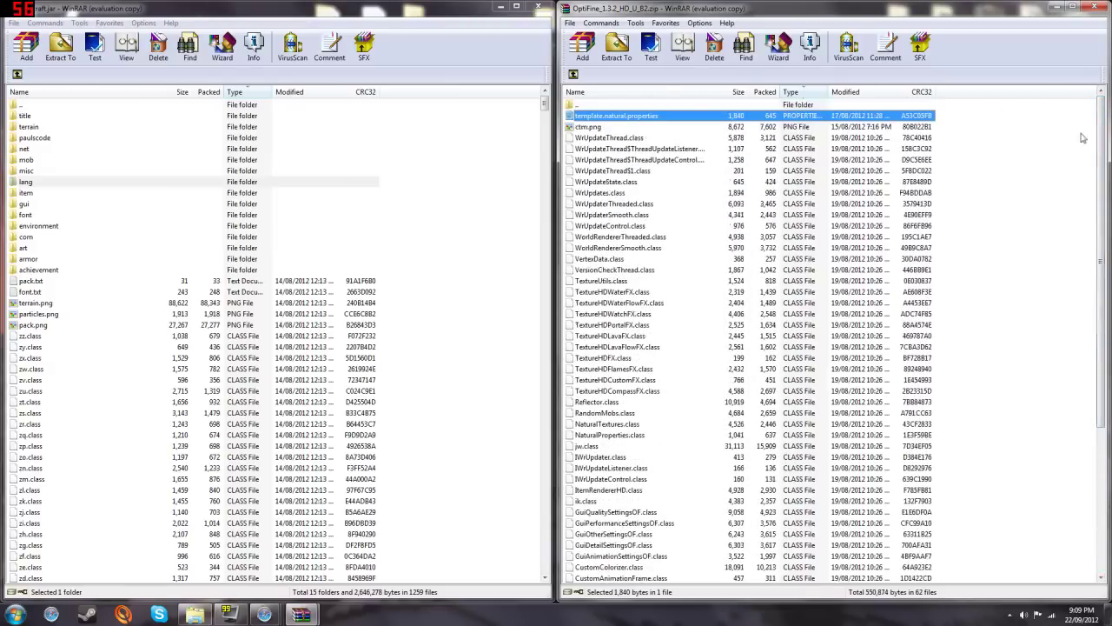
left_click_drag(1101, 137, 1101, 539)
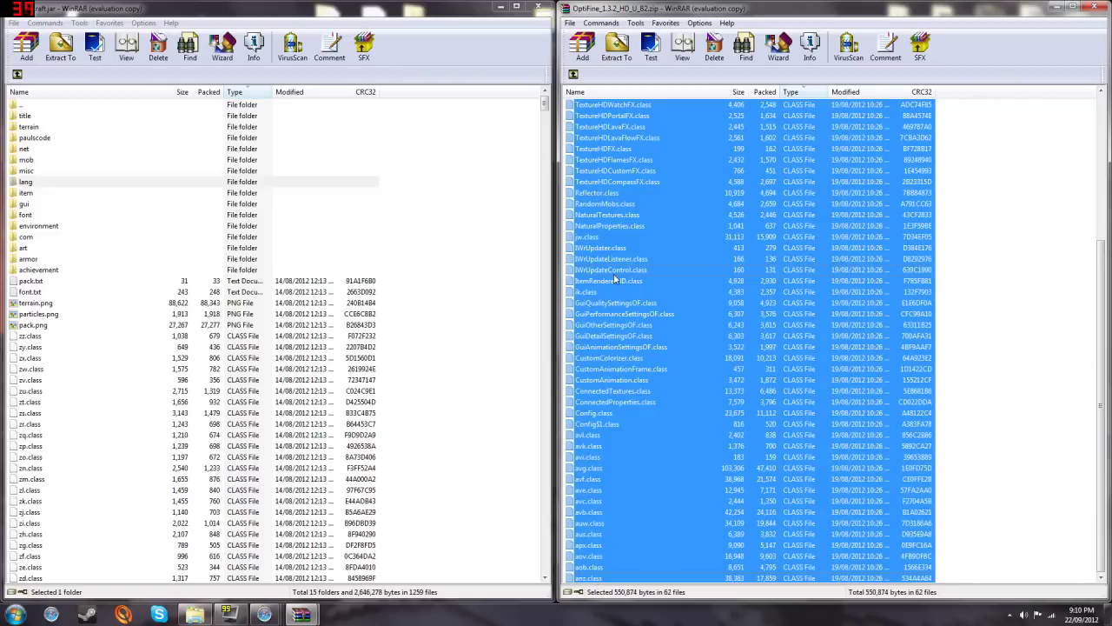
left_click_drag(615, 278, 494, 295)
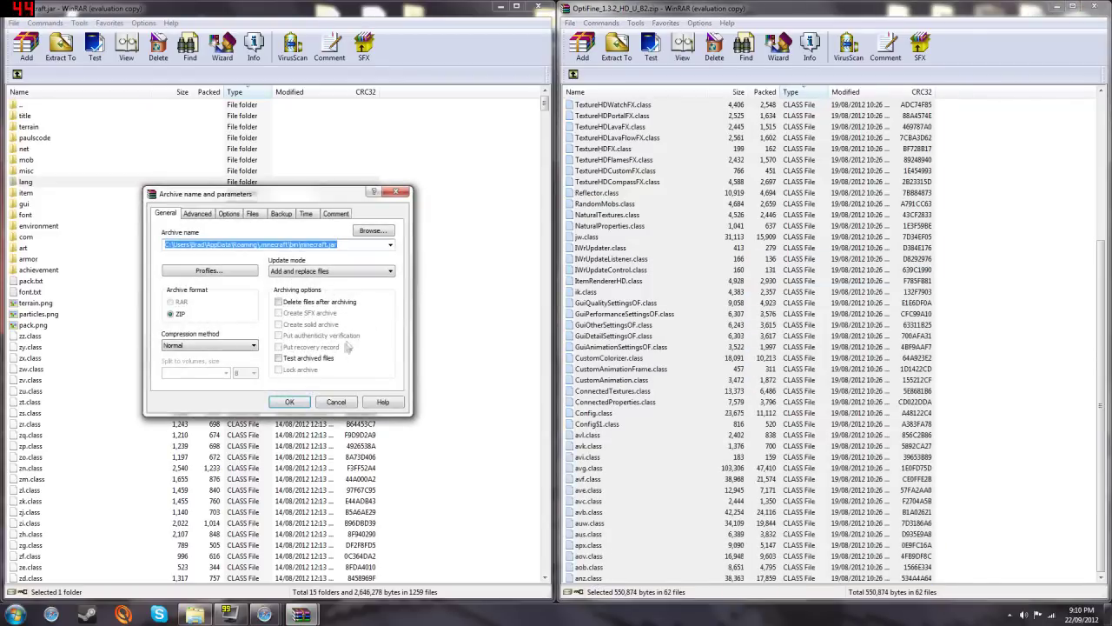
left_click(290, 402)
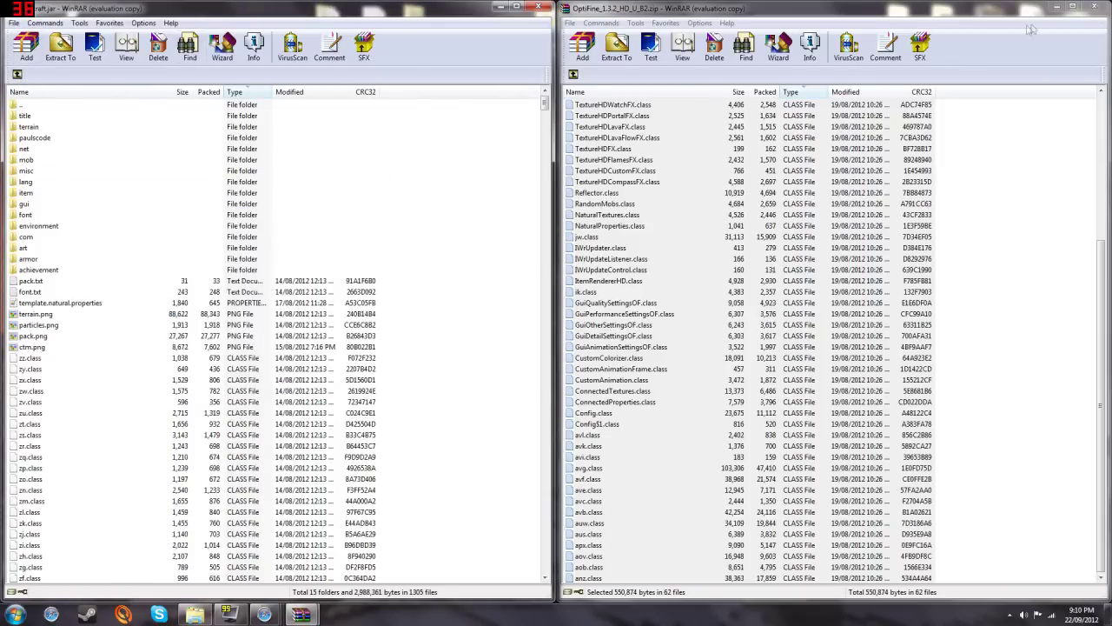
Close the OptiFine archive, then browse out of minecraft.jar to the texturepacks folder inside .minecraft
left_click(1093, 7)
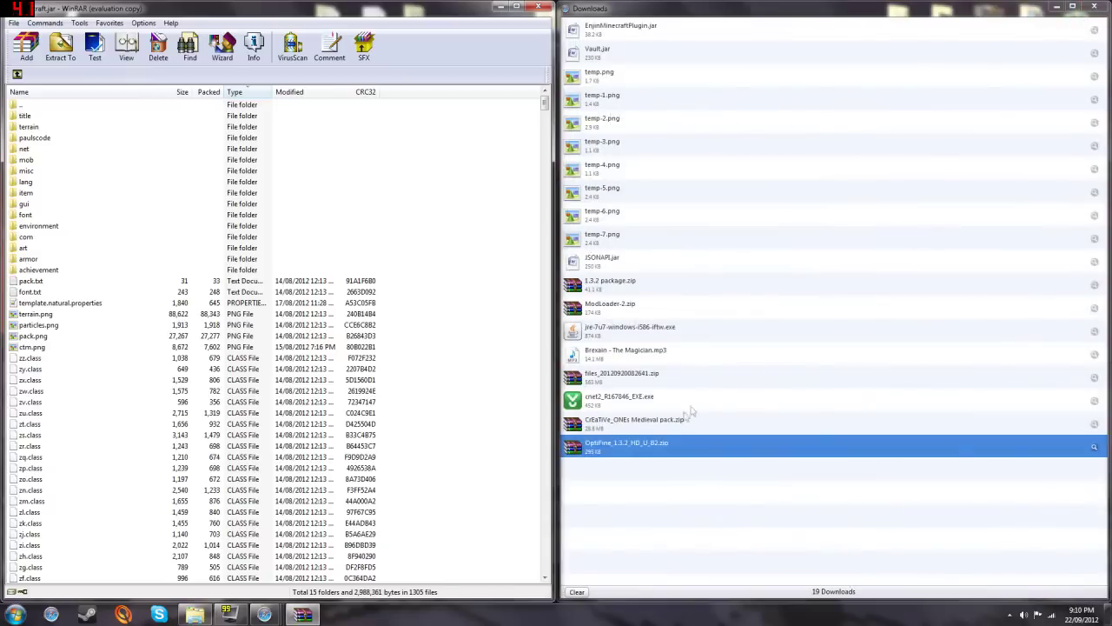
left_click(669, 426)
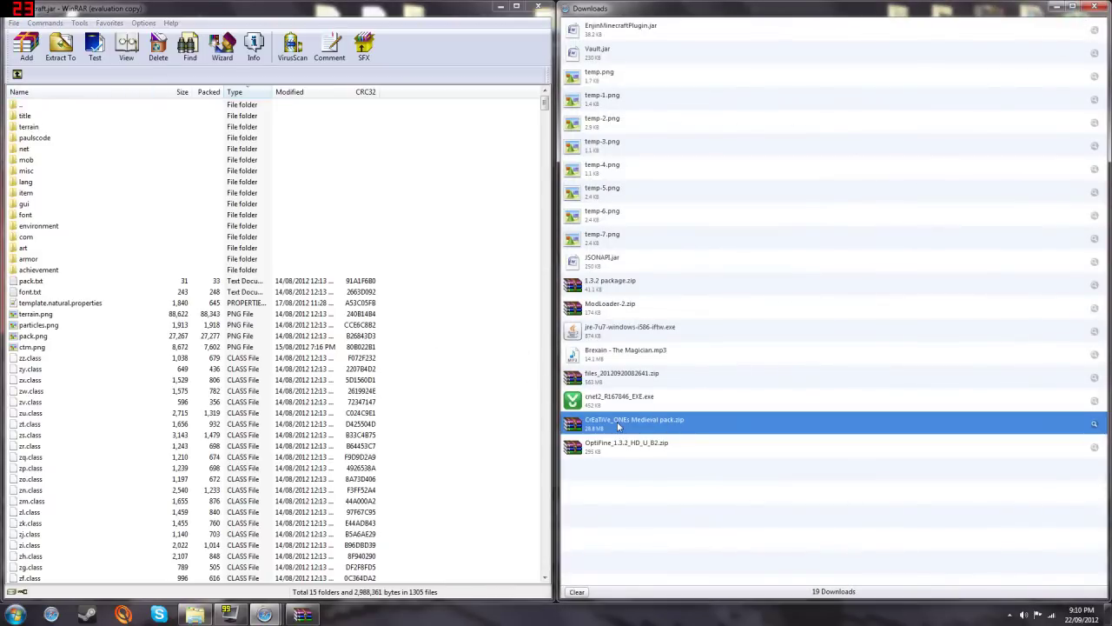
left_click(16, 74)
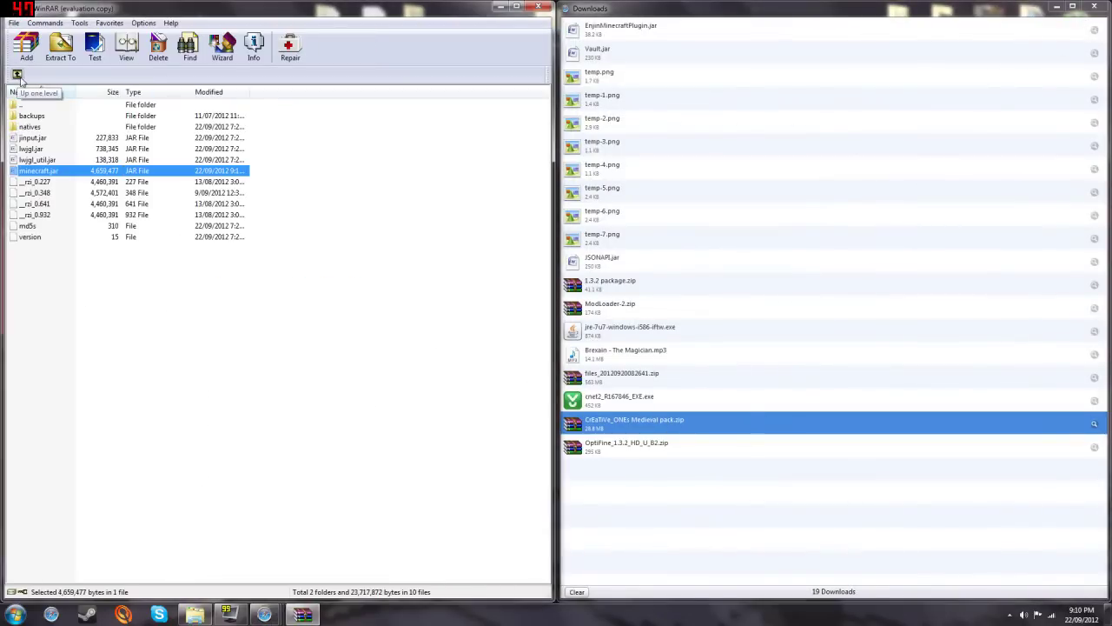
left_click(16, 74)
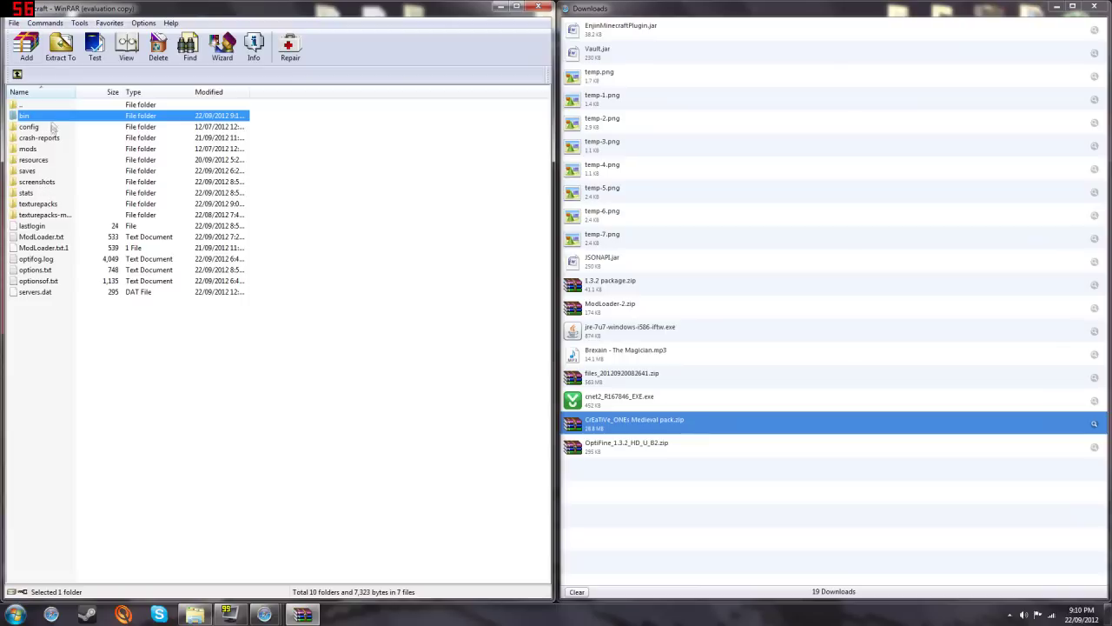
double_click(42, 204)
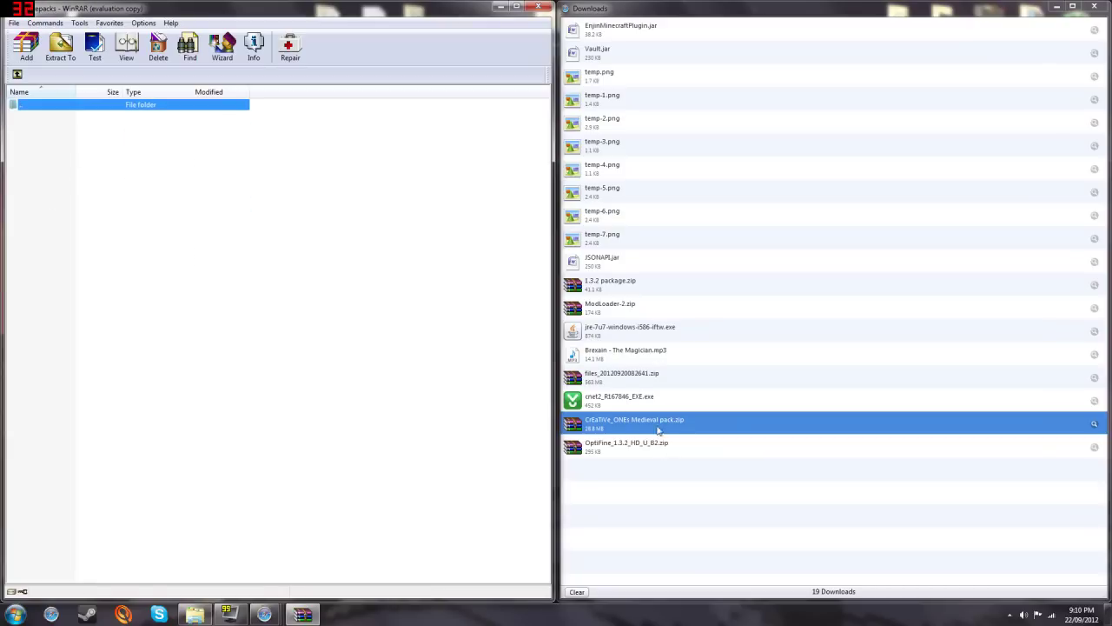
Try to show the containing folder of CrEaTiVe_ONEs Medieval pack.zip from the Downloads list
left_click(1094, 423)
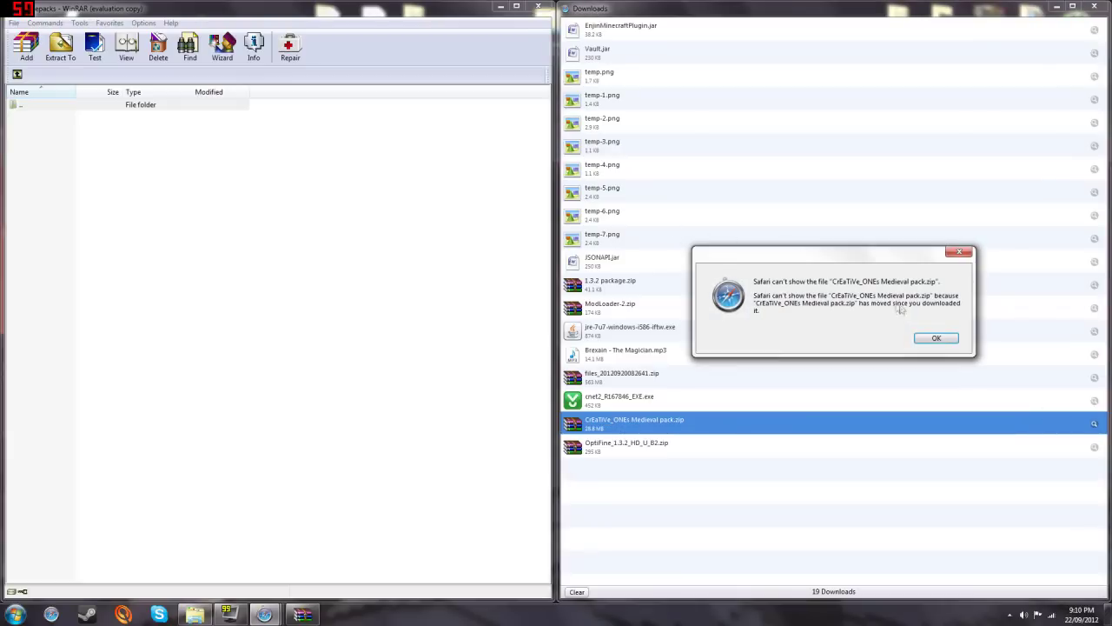
left_click(936, 338)
left_click(1094, 424)
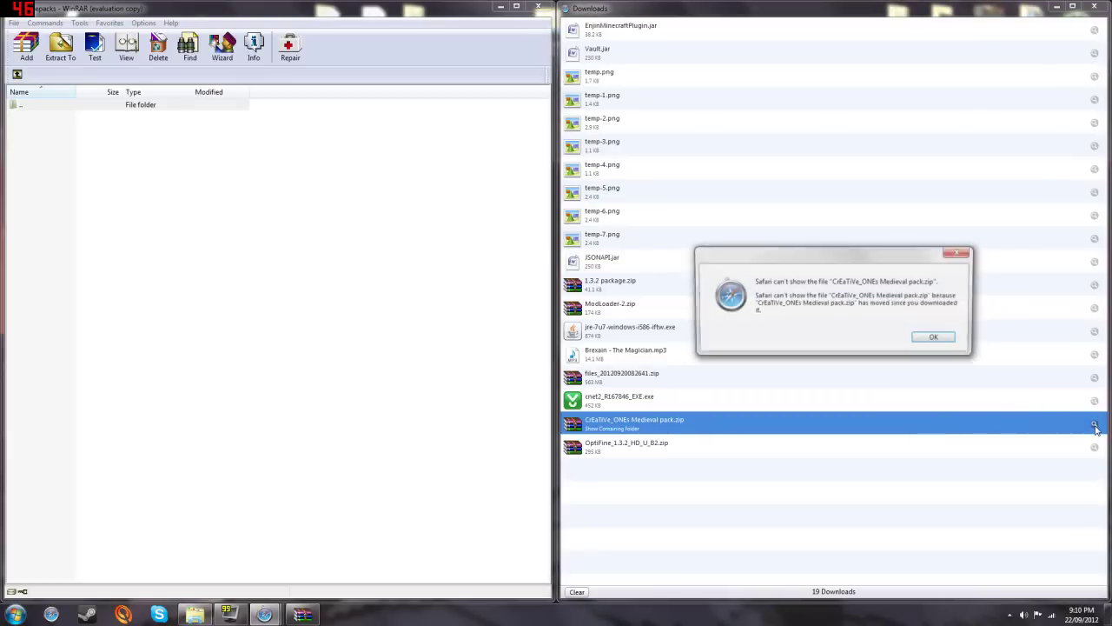
left_click(936, 338)
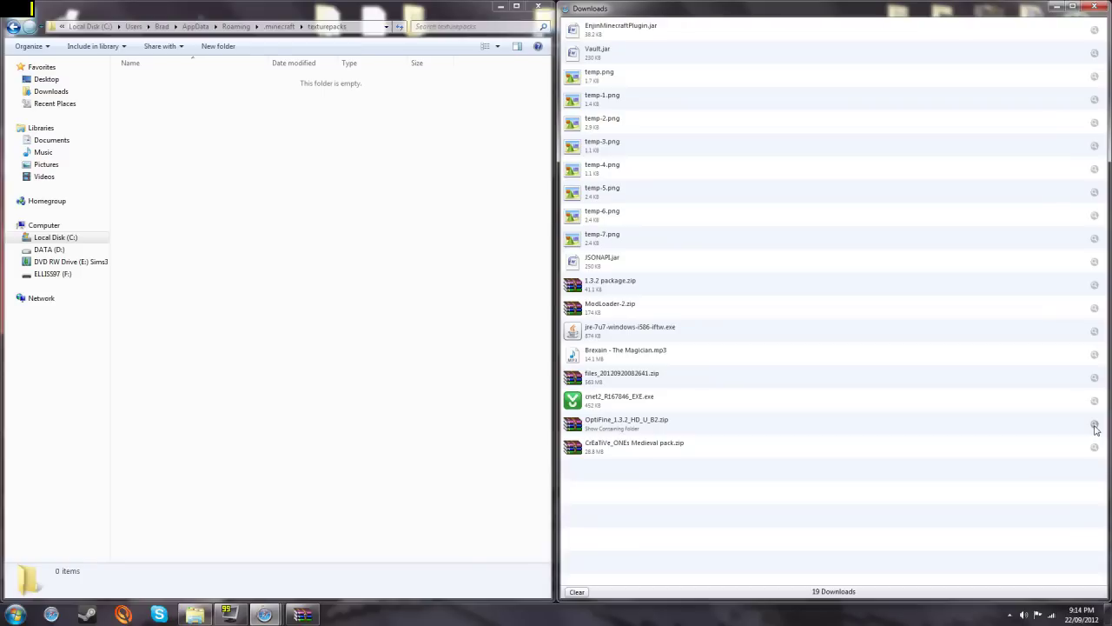
Show the re-downloaded CrEaTiVe_ONEs Medieval pack.zip in its containing folder and move it into the texturepacks folder
left_click(851, 456)
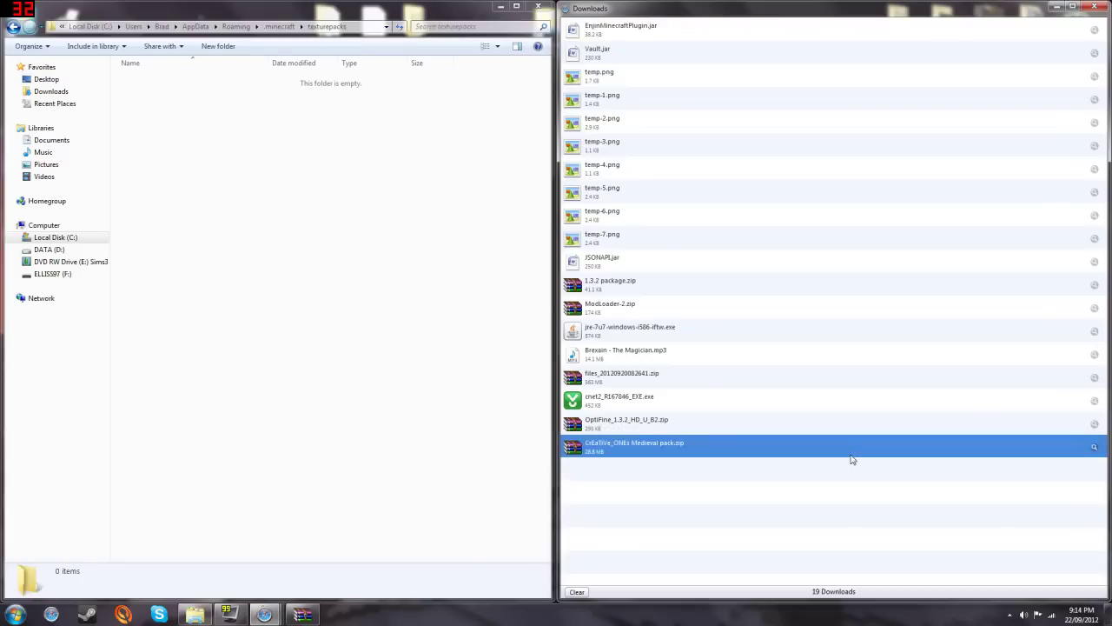
left_click(1094, 449)
left_click_drag(404, 44, 941, 122)
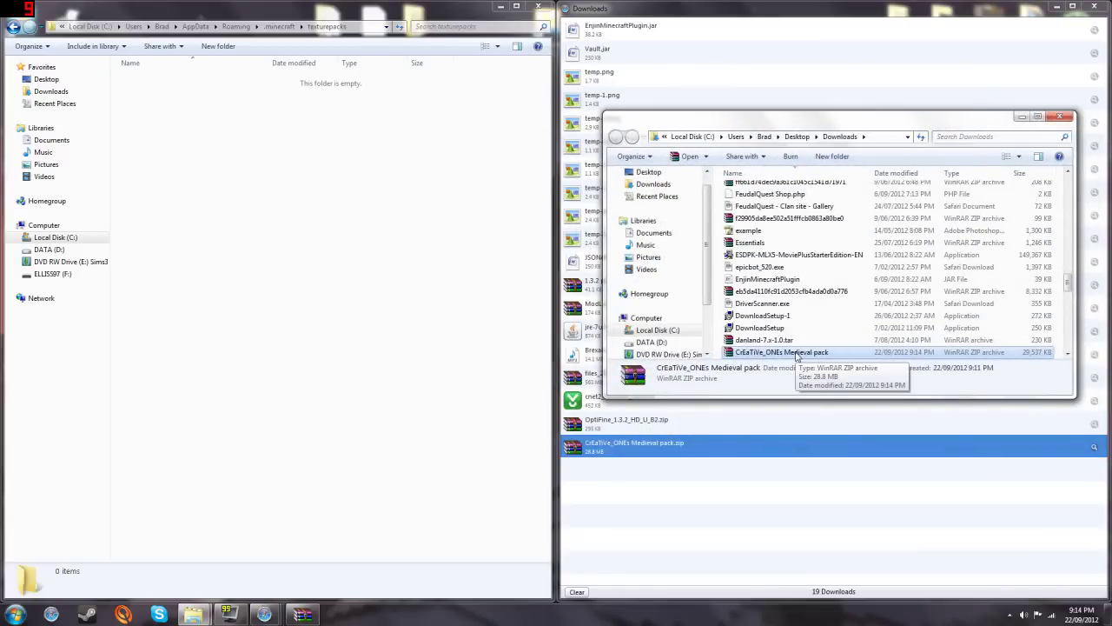
left_click_drag(796, 352, 240, 292)
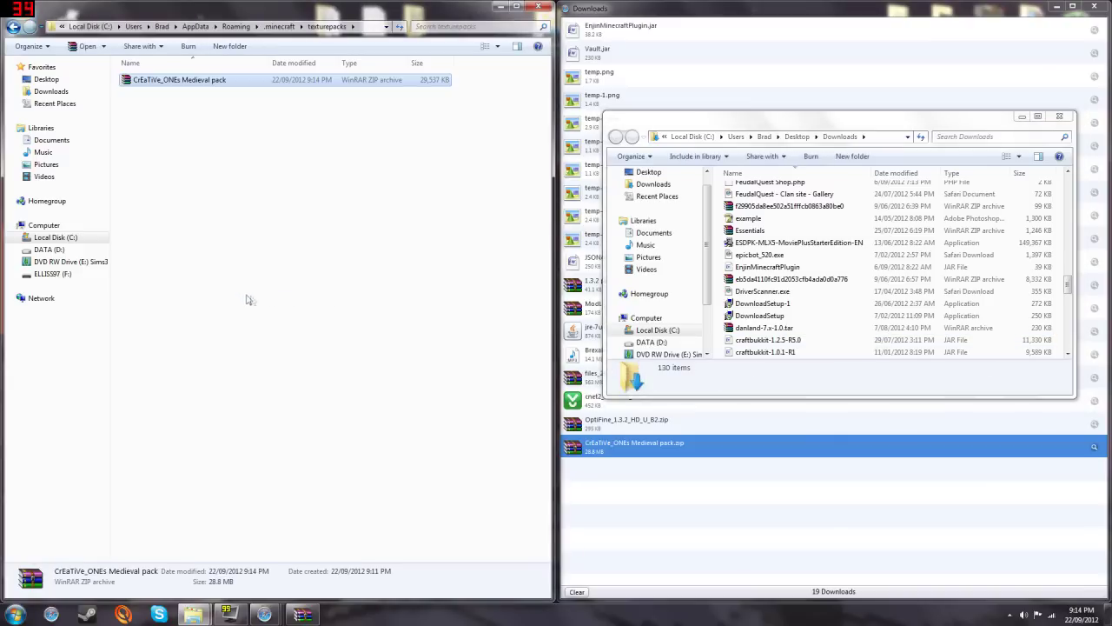
left_click(374, 295)
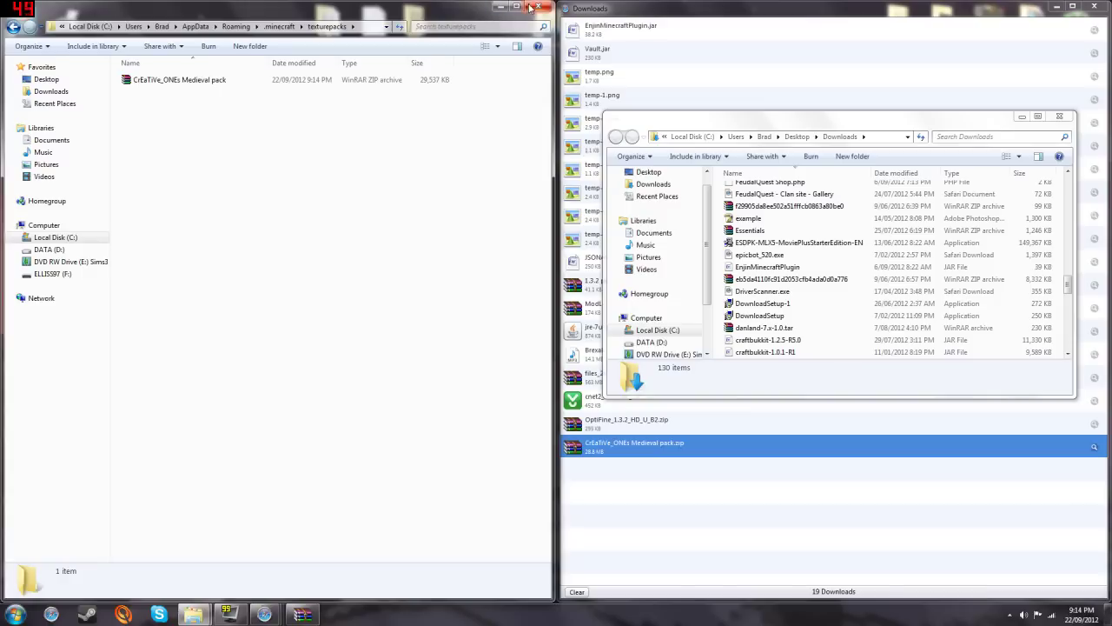
Close both folder windows, the Downloads list and WinRAR, and quit Safari despite its open tabs
left_click(532, 7)
left_click(1059, 115)
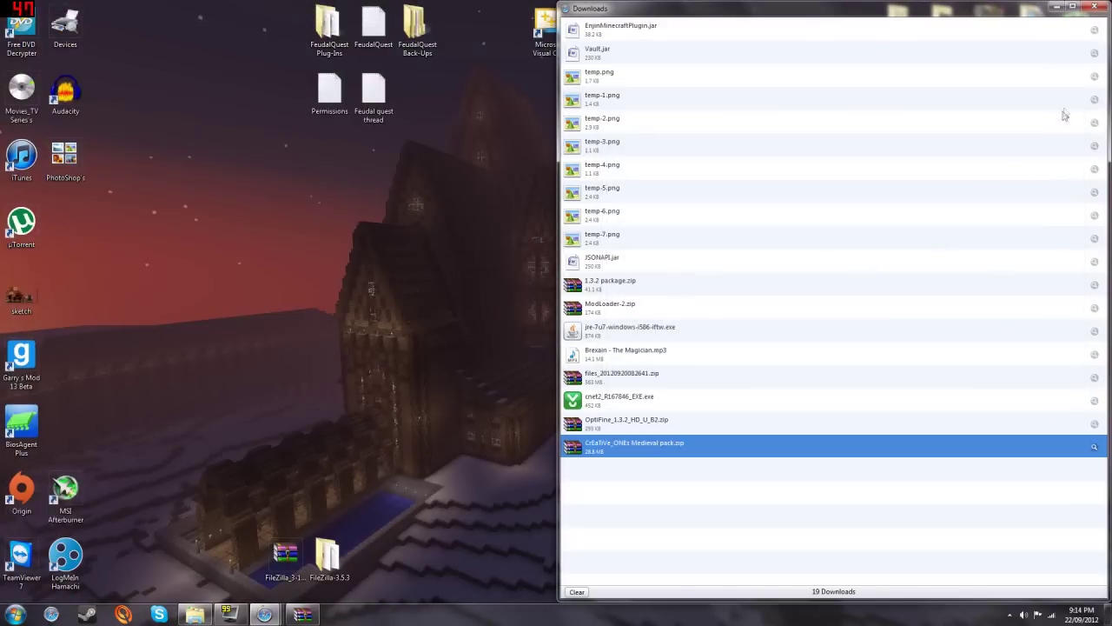
left_click(1098, 7)
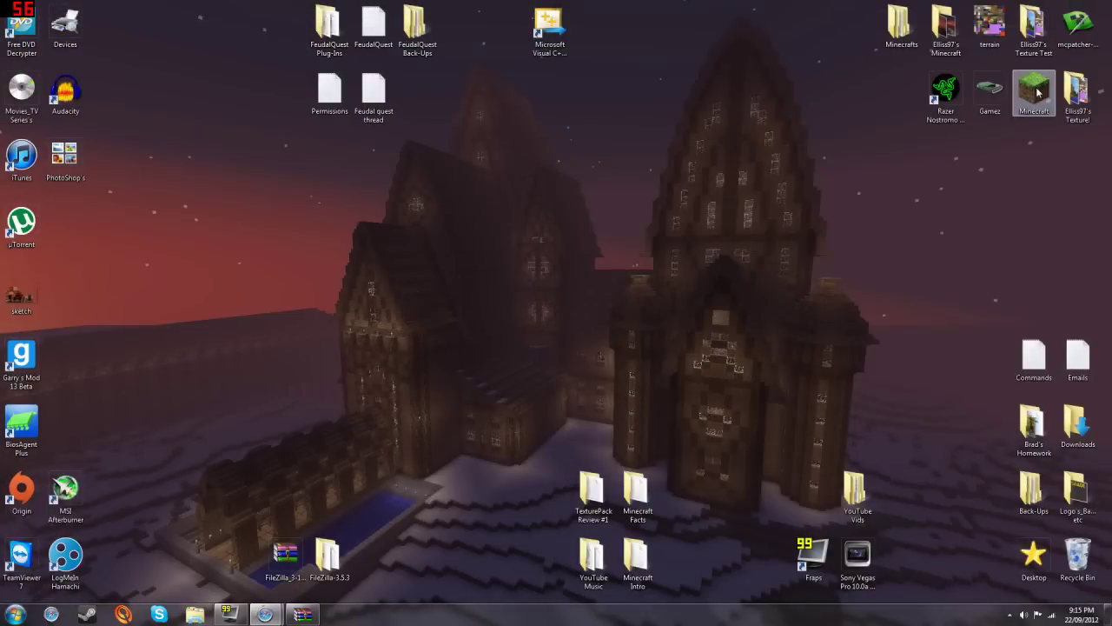
right_click(265, 613)
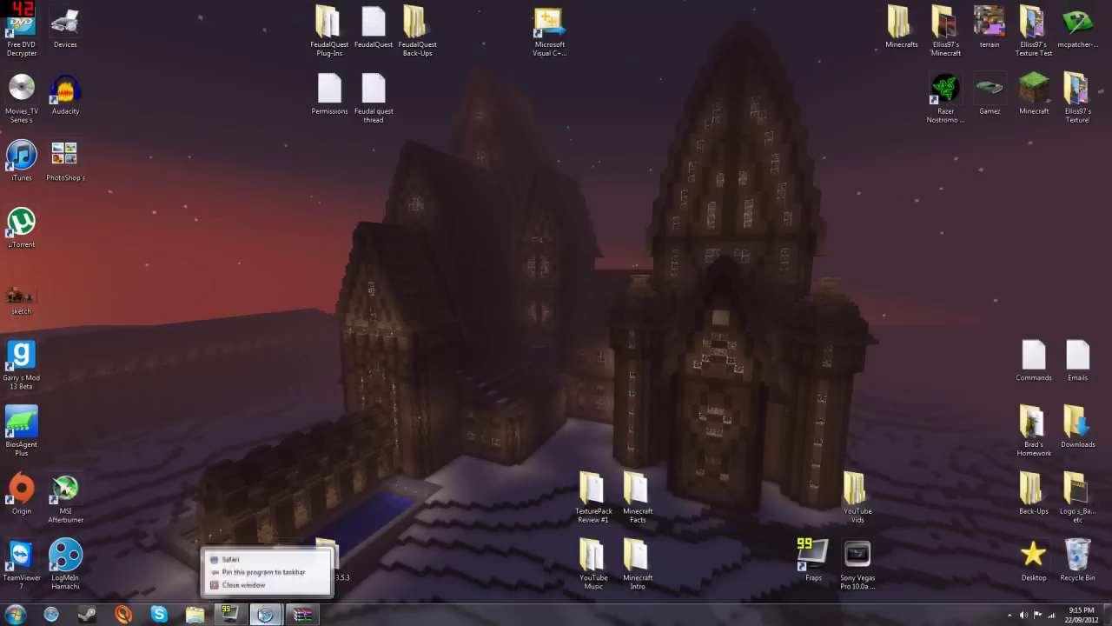
left_click(254, 585)
left_click(603, 338)
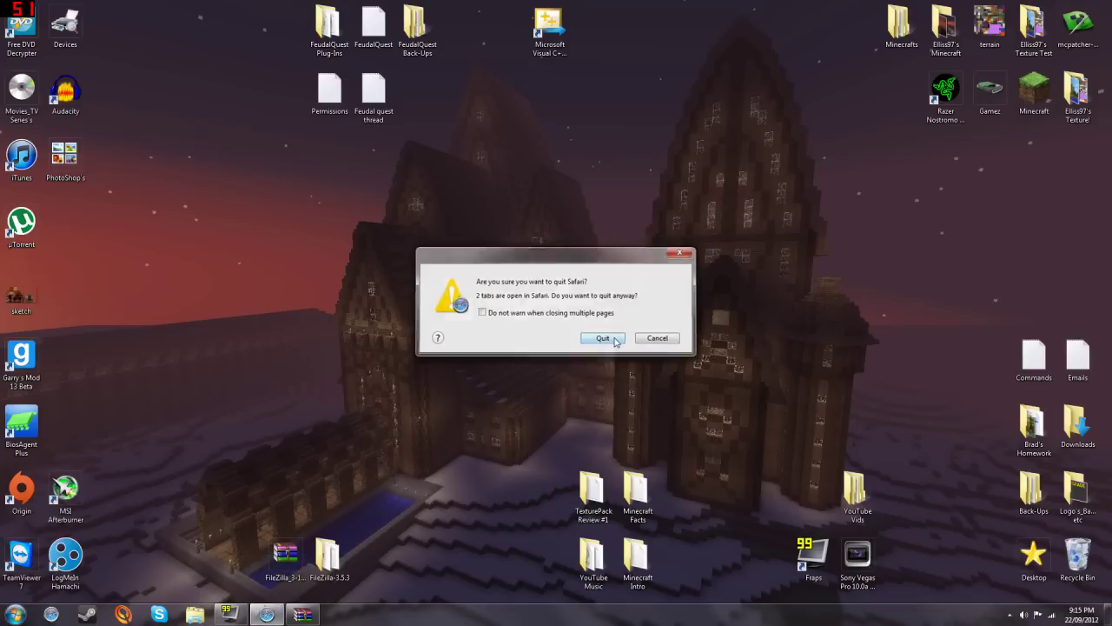
left_click(264, 614)
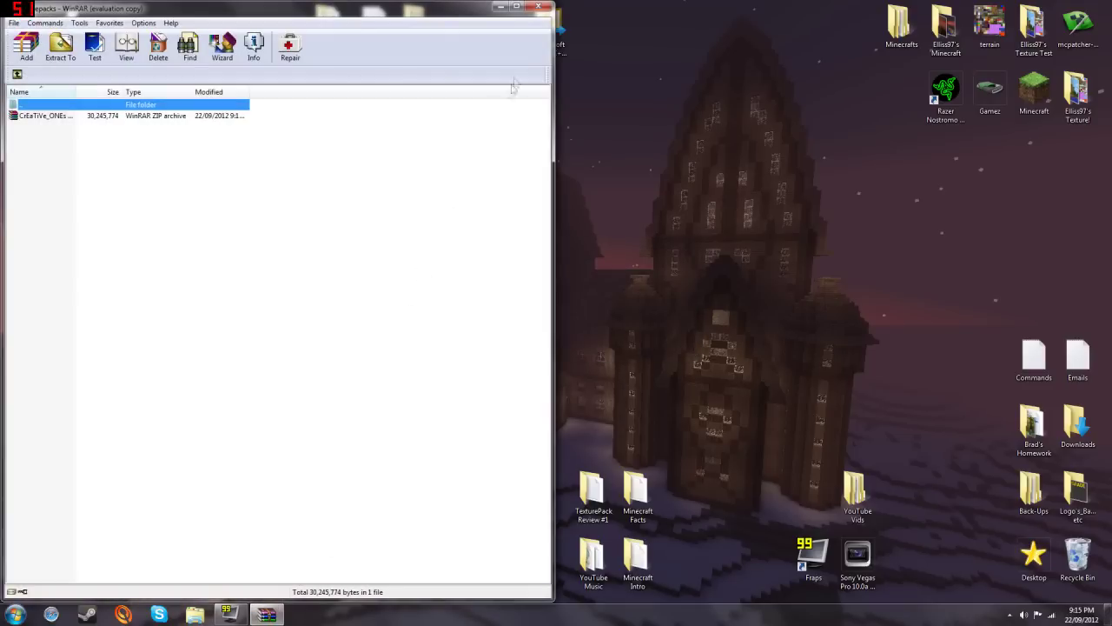
left_click(548, 7)
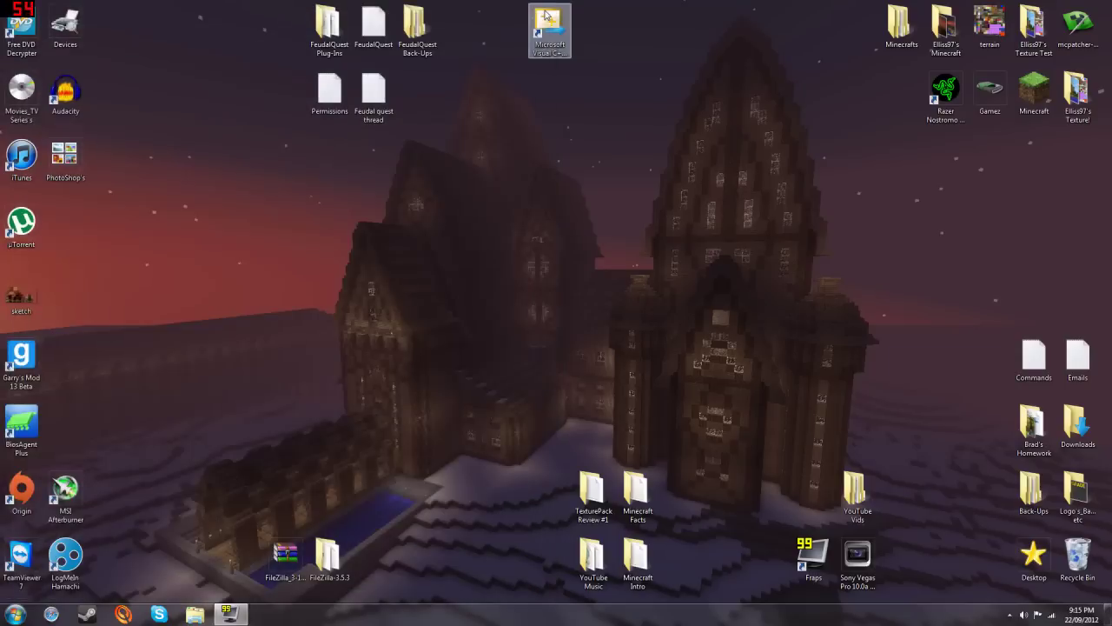
Launch Minecraft from the desktop, log in with the remembered account and maximize the game window
double_click(1030, 92)
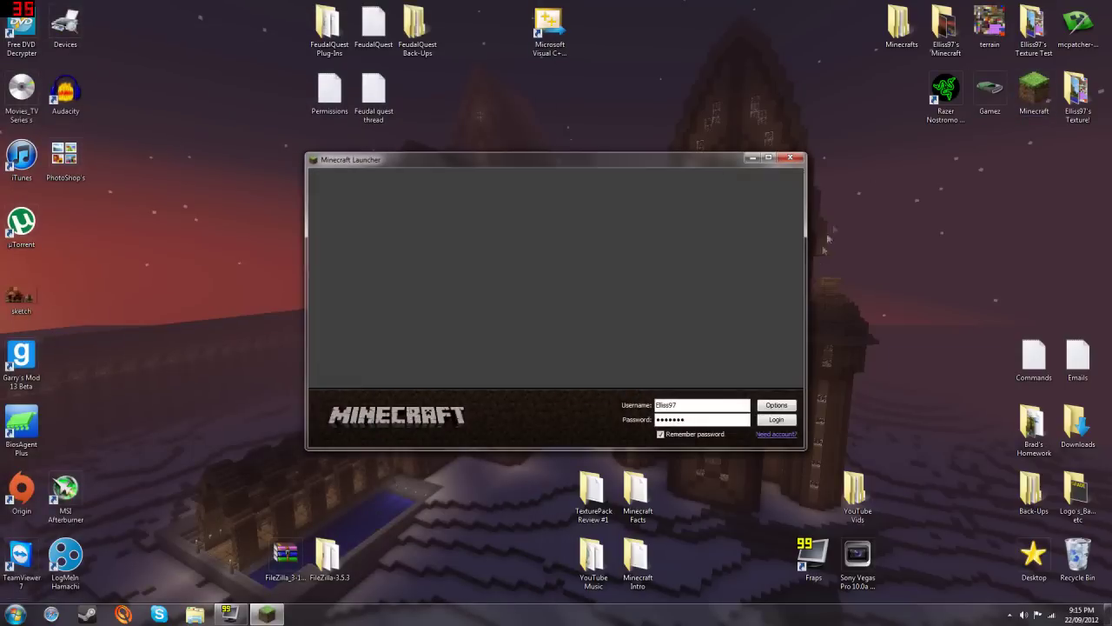
left_click(775, 422)
left_click(768, 157)
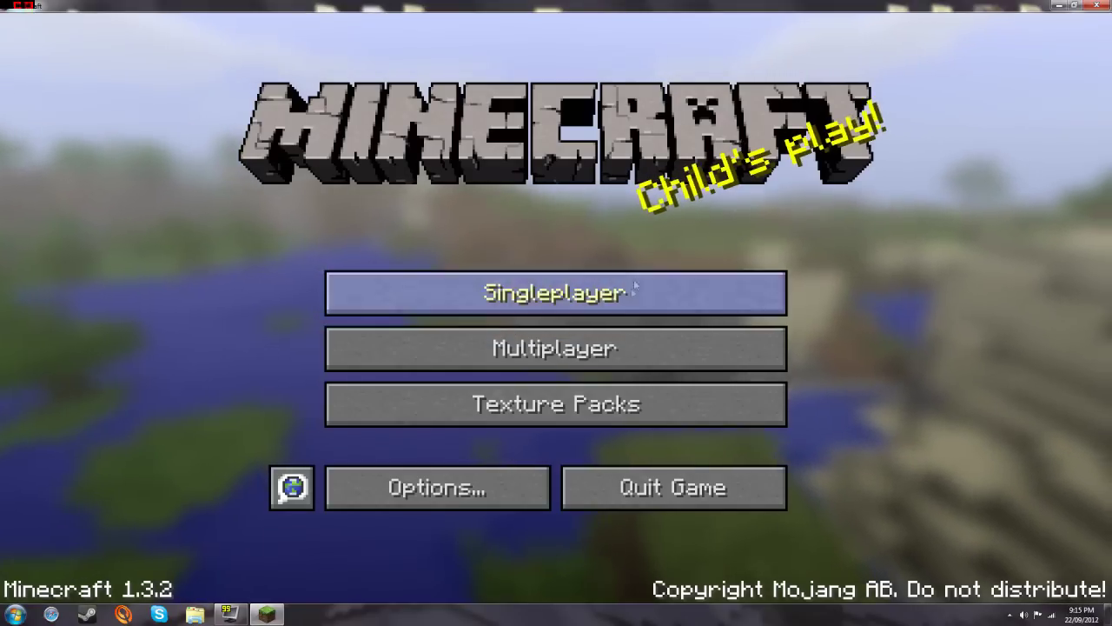
Delete the singleplayer world named Creative Ones Medieval Texture
left_click(600, 297)
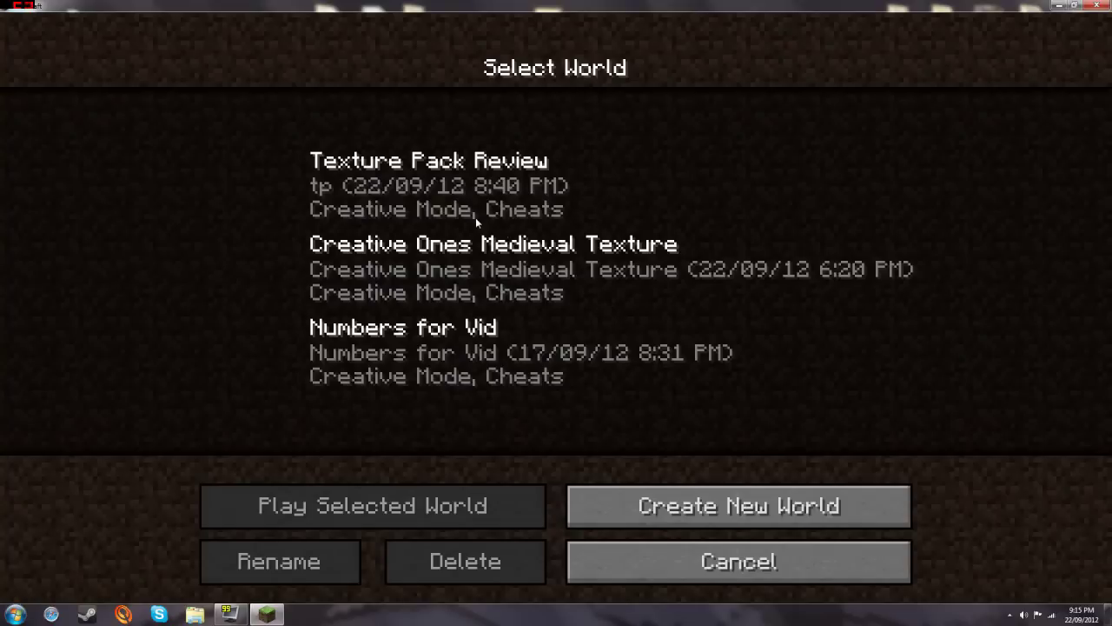
left_click(484, 217)
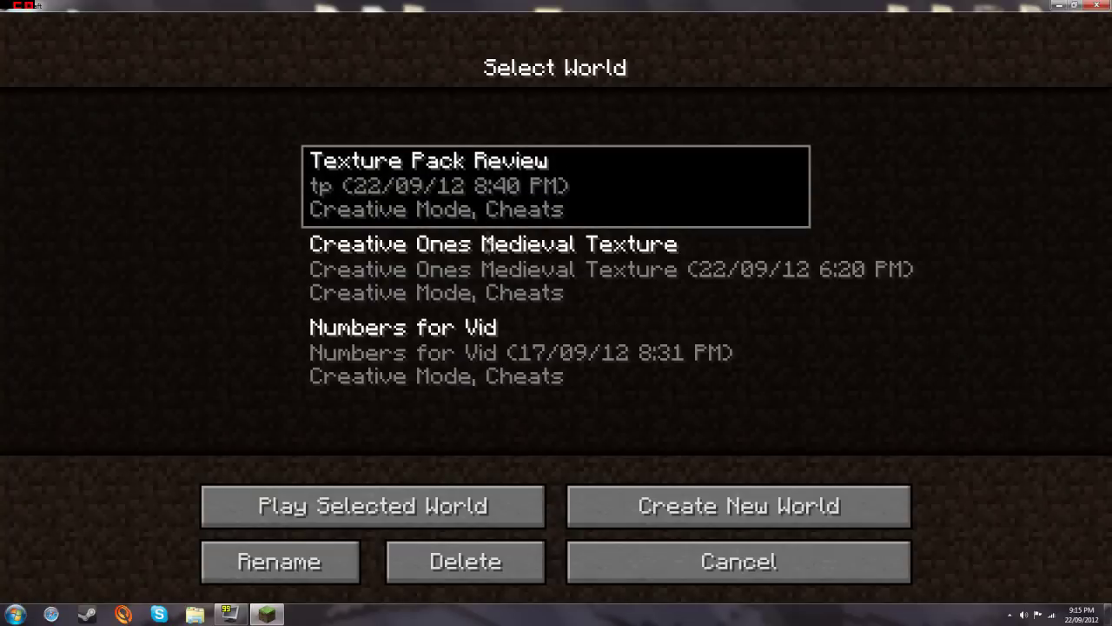
left_click(457, 300)
left_click(465, 561)
left_click(465, 358)
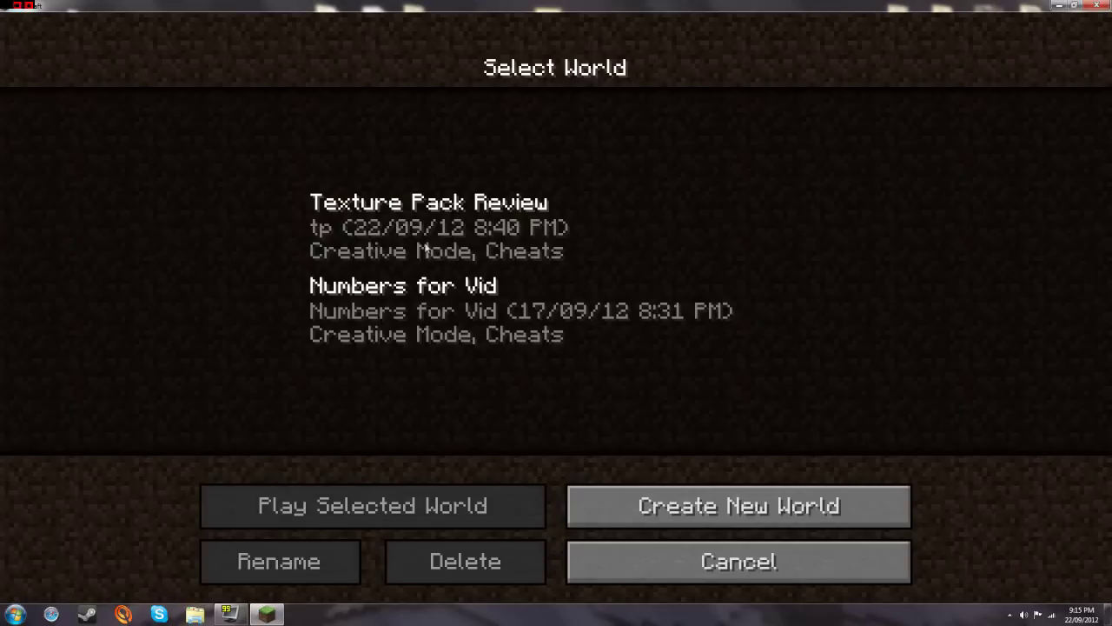
Load the Texture Pack Review world with the default textures and quit back to the title screen
left_click(423, 249)
left_click(374, 504)
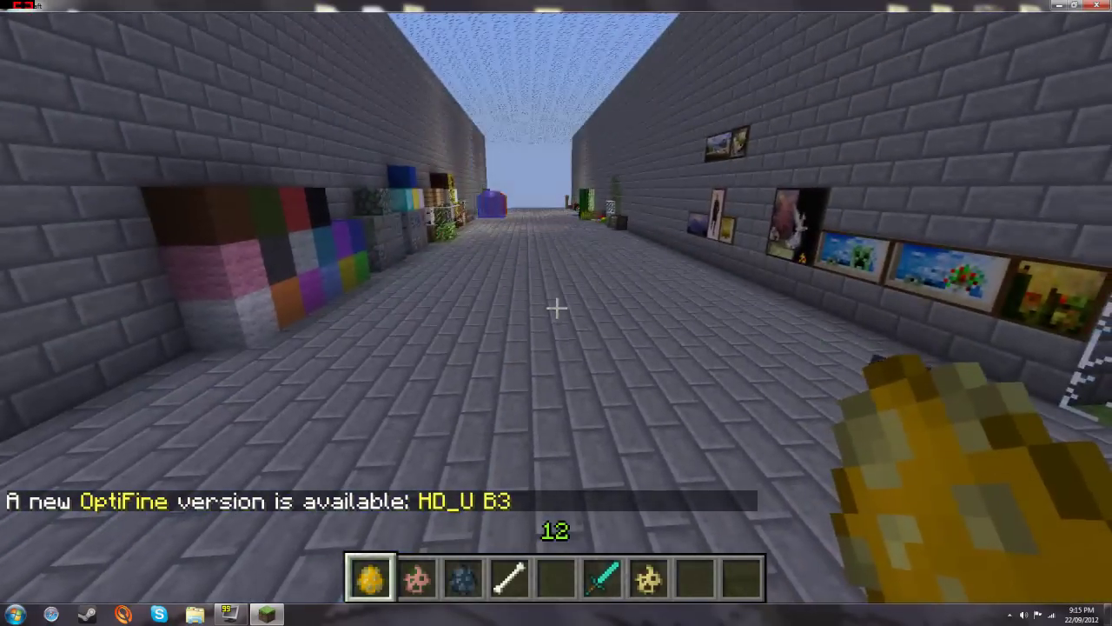
scroll(556, 313, "down", 1)
key("Escape")
left_click(556, 423)
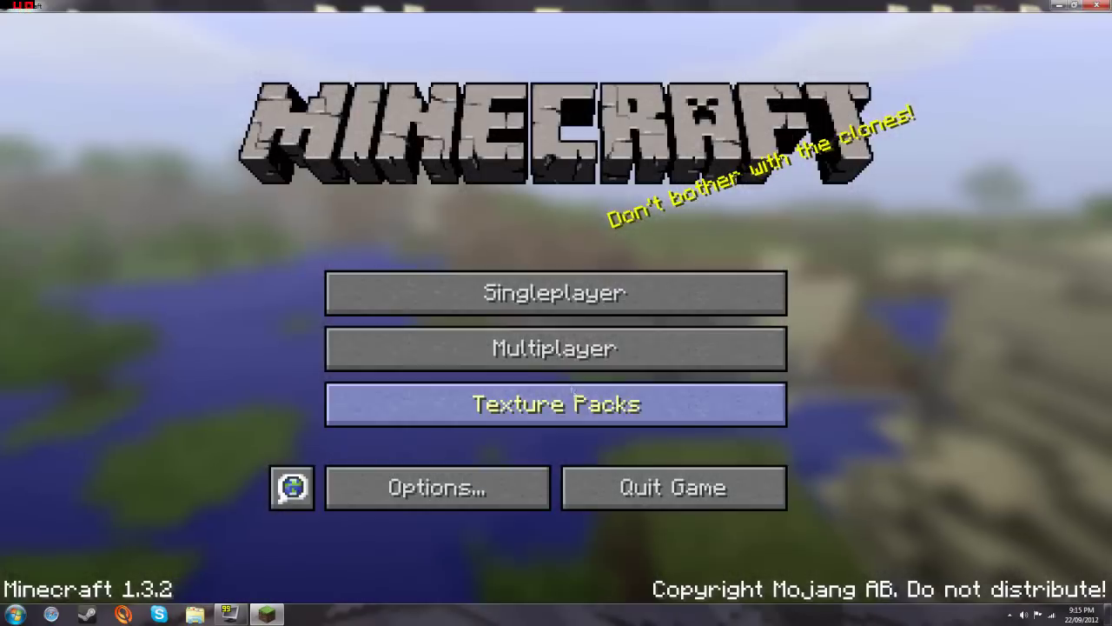
Set CrEaTiVe_ONEs Medieval pack.zip as the active texture pack and return to the title screen
left_click(558, 352)
left_click(783, 545)
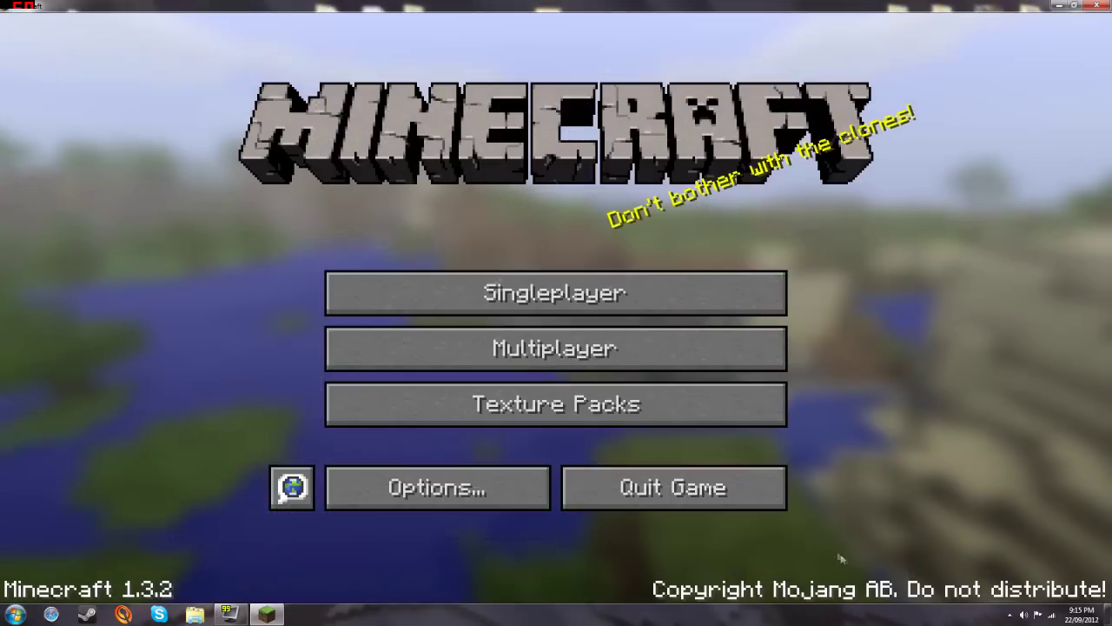
left_click(581, 401)
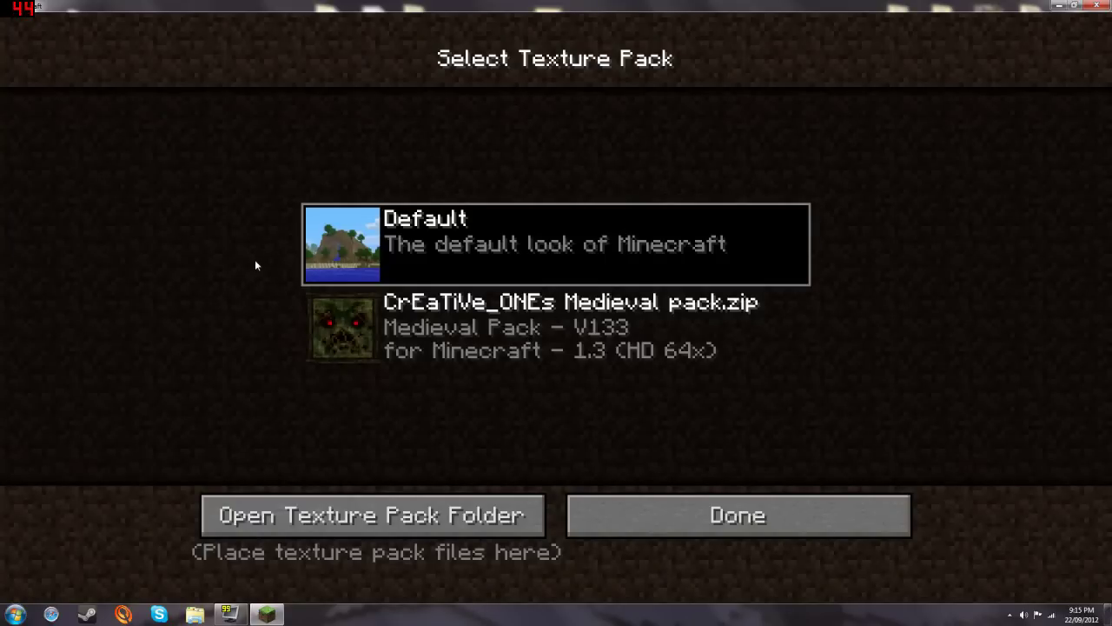
left_click(406, 334)
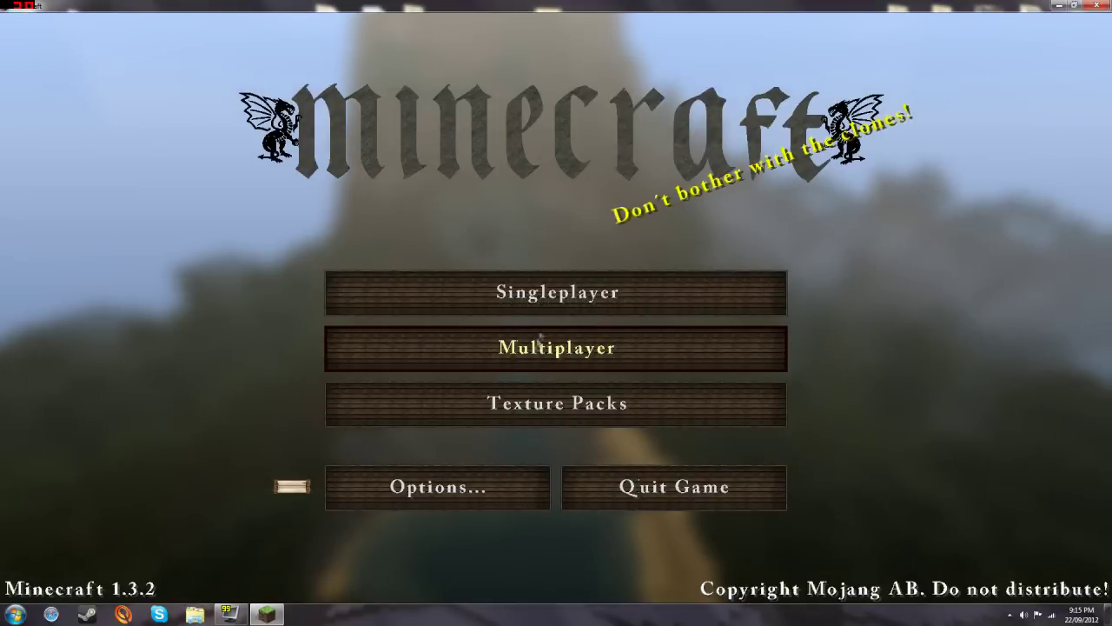
Load the Texture Pack Review singleplayer world with the medieval texture pack active
left_click(526, 294)
left_click(501, 252)
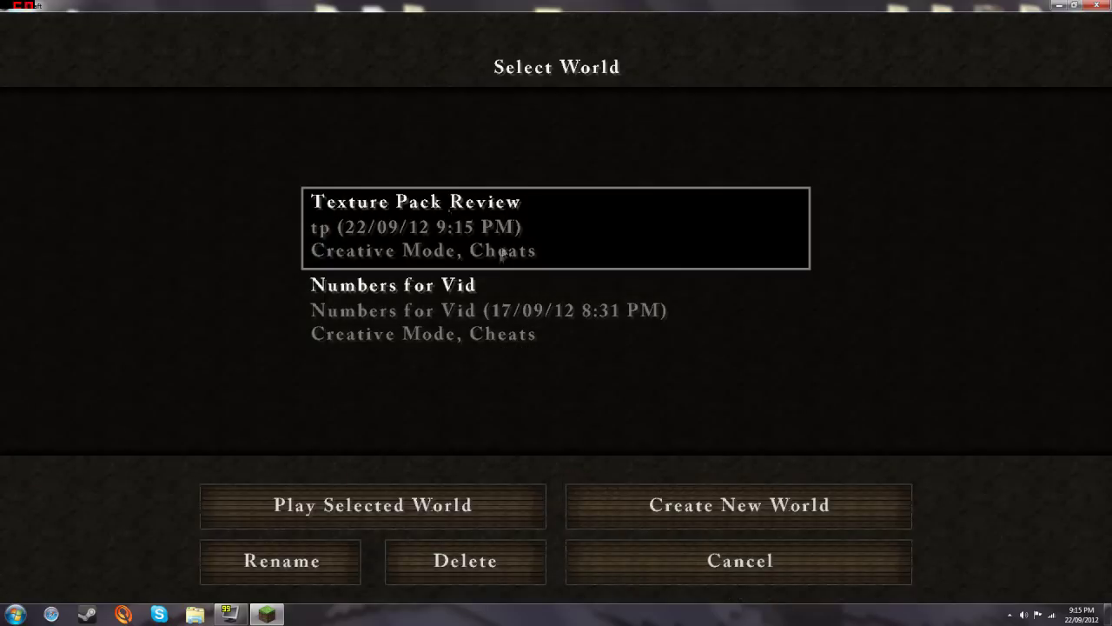
left_click(425, 492)
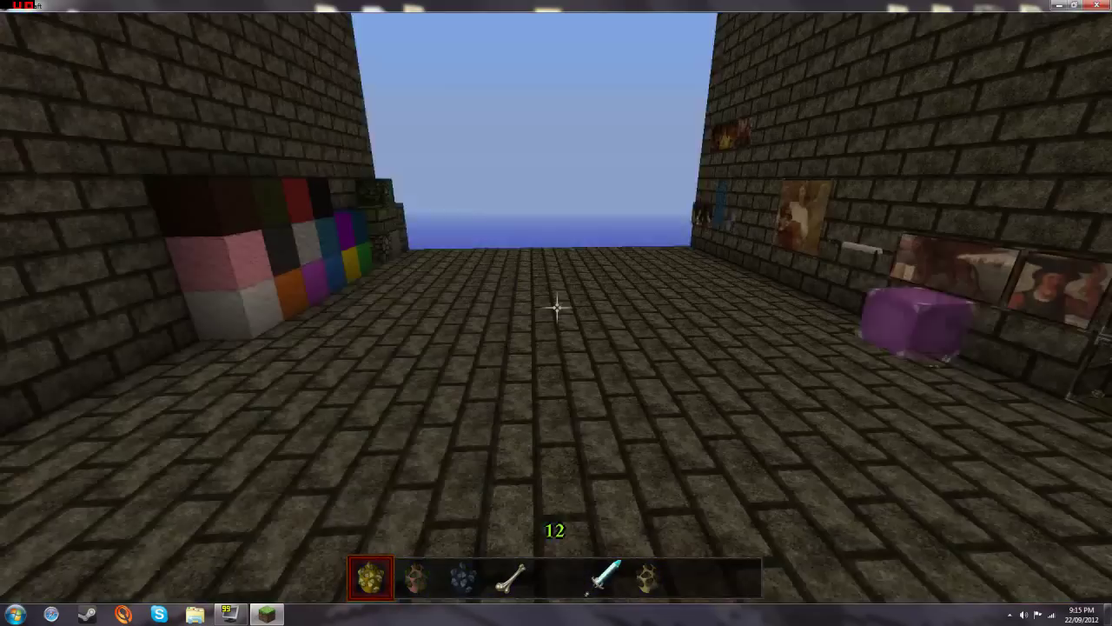
Switch to an empty hotbar slot and walk down the corridor to examine the retextured blocks, water and lava
key("w")
scroll(556, 313, "down", 4)
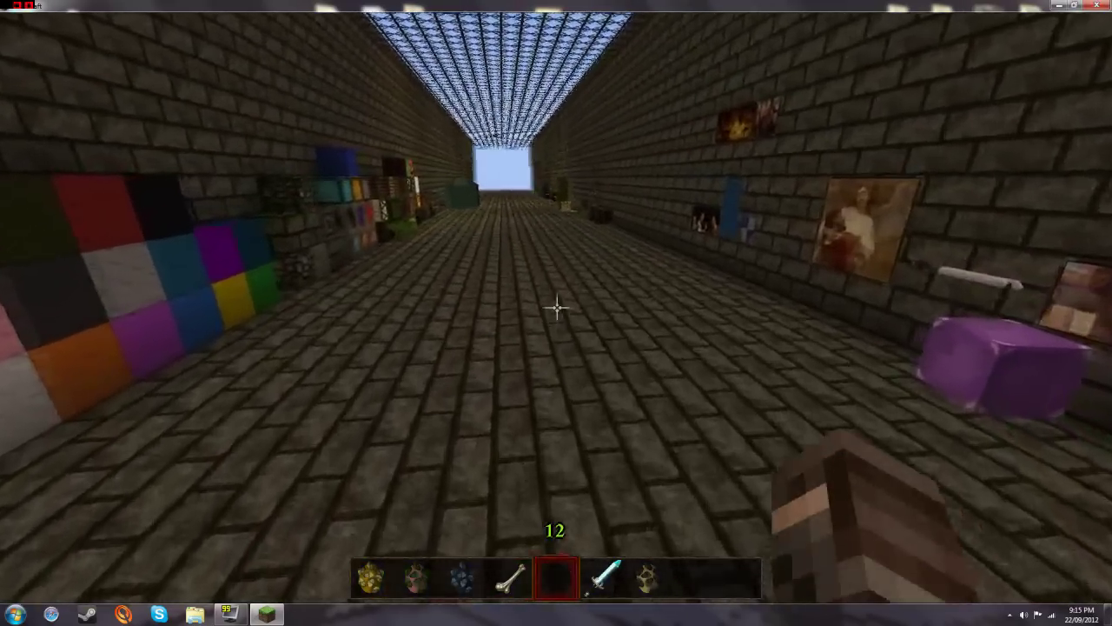
key("w")
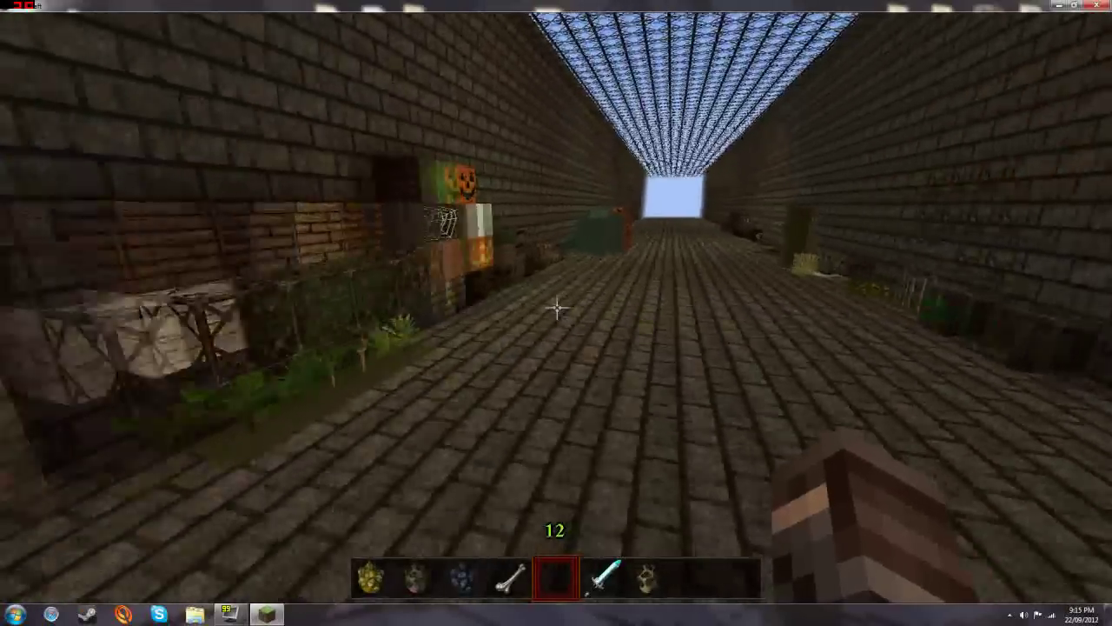
key("w")
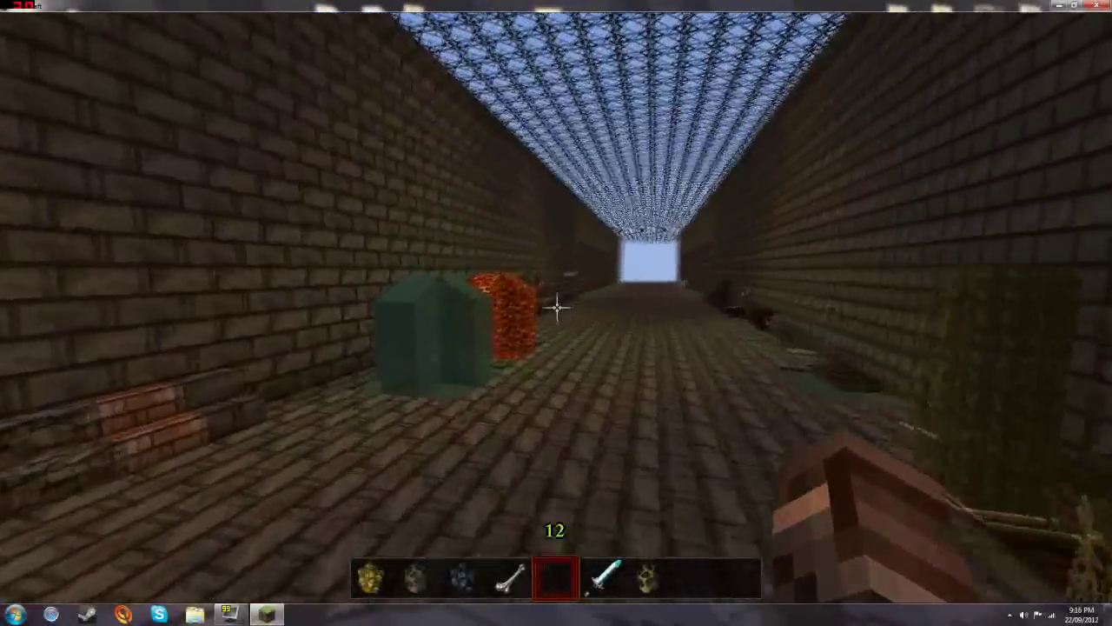
key("w")
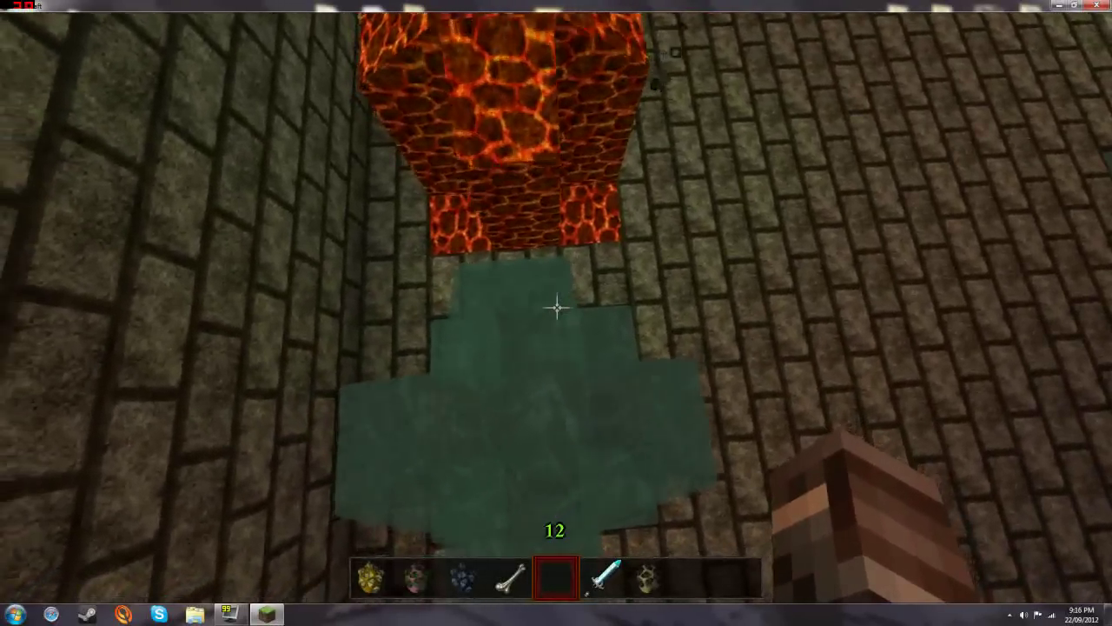
left_click(556, 306)
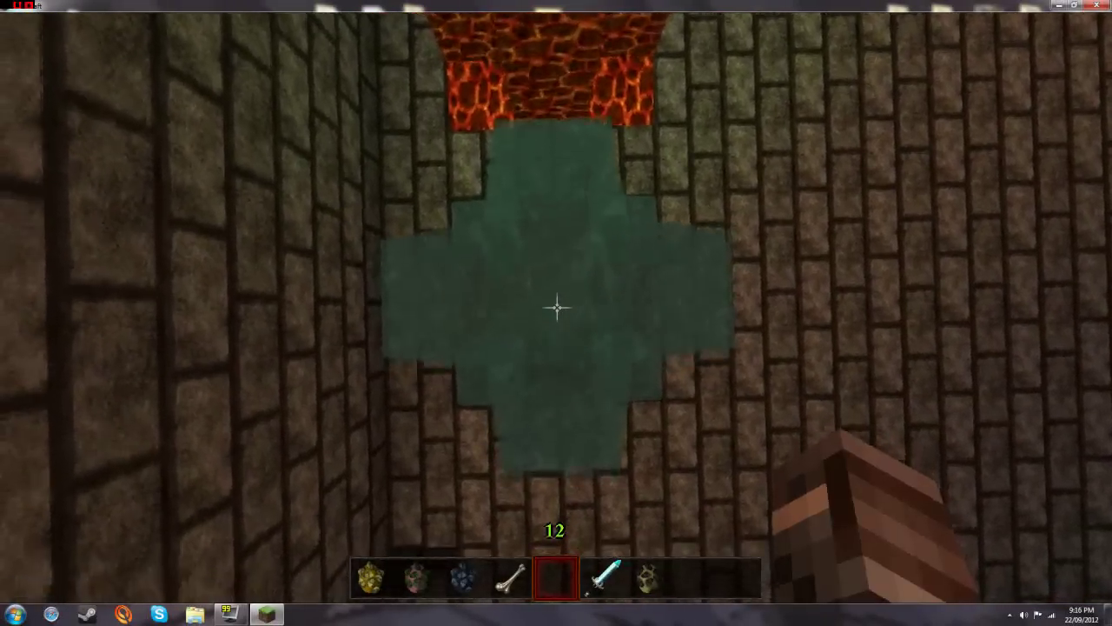